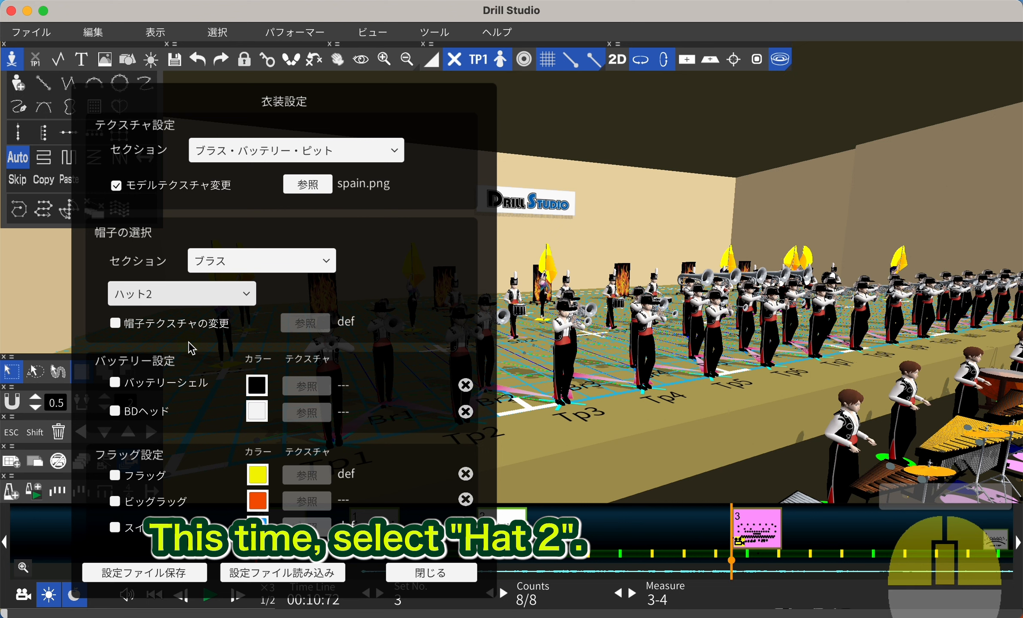
- Enable the hat texture change for the brass section's Hat 2 (ハット2) and apply hat2_red.png as its texture
left_click(173, 325)
left_click(306, 322)
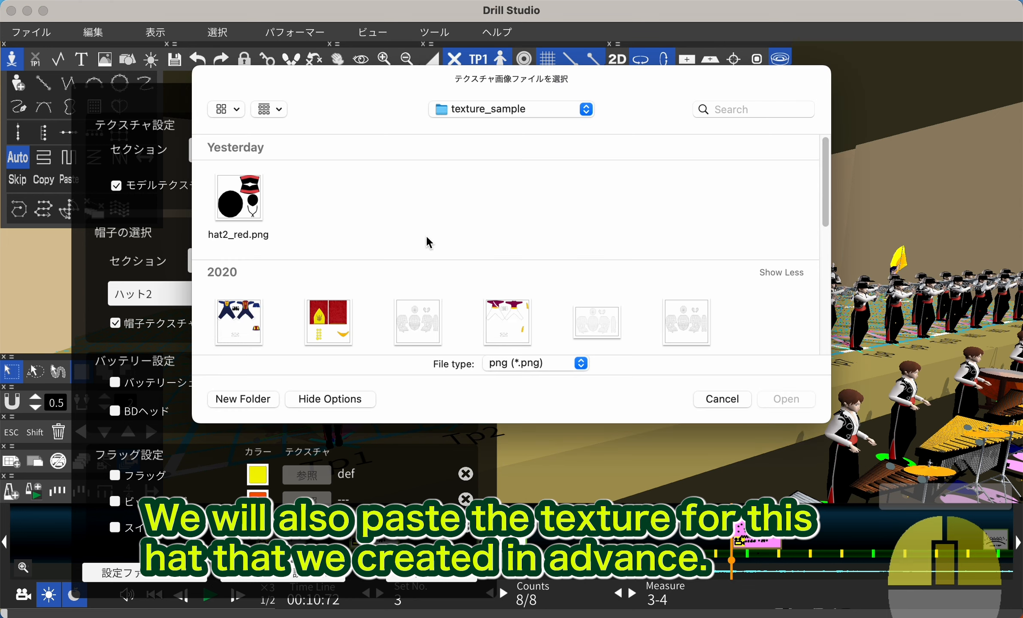
left_click(253, 218)
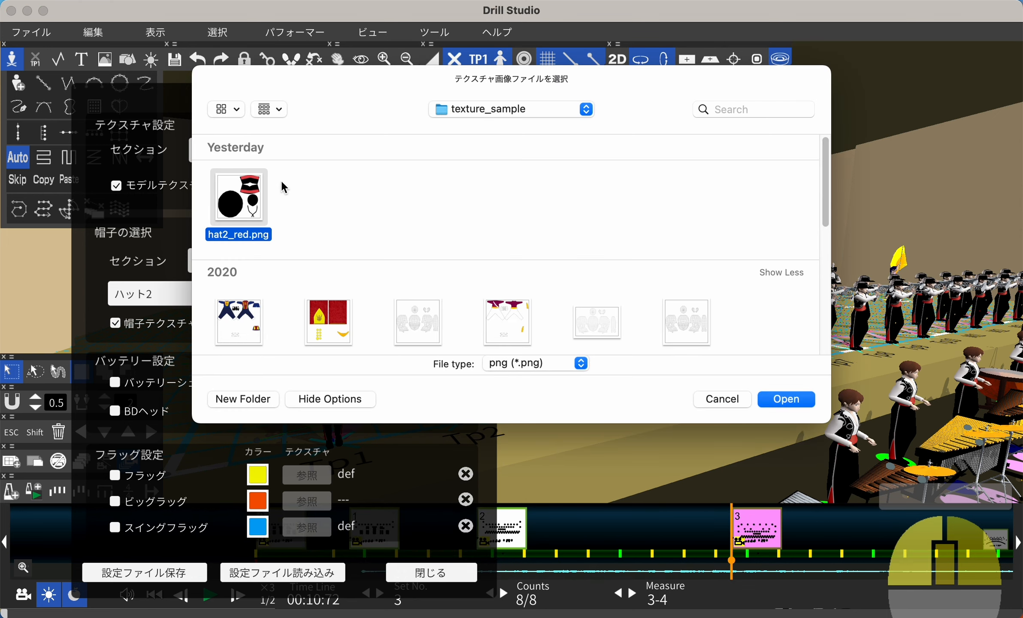
left_click(801, 406)
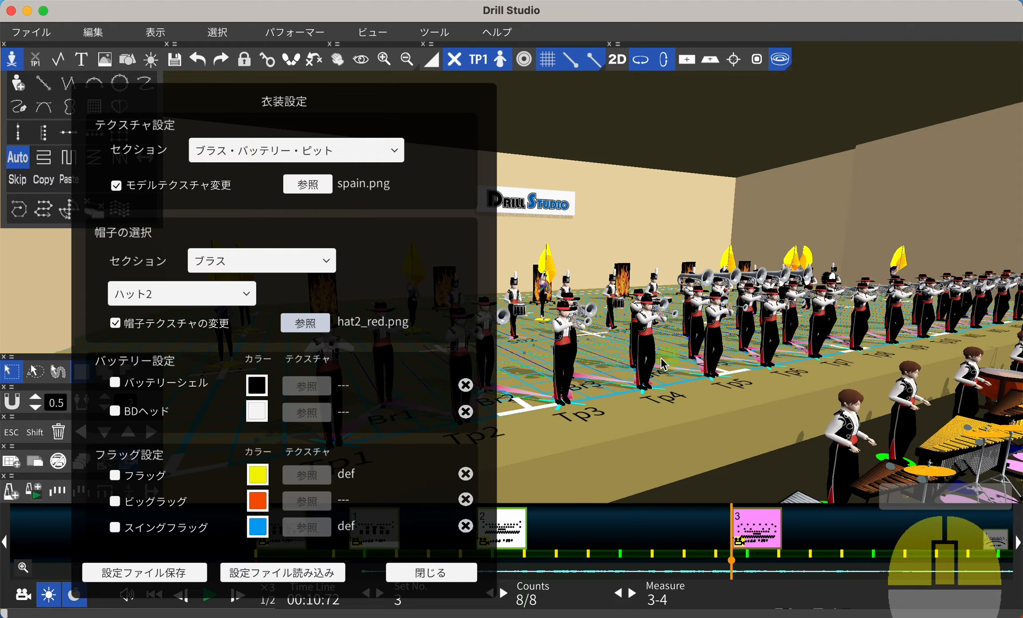
left_click_drag(618, 374, 670, 354)
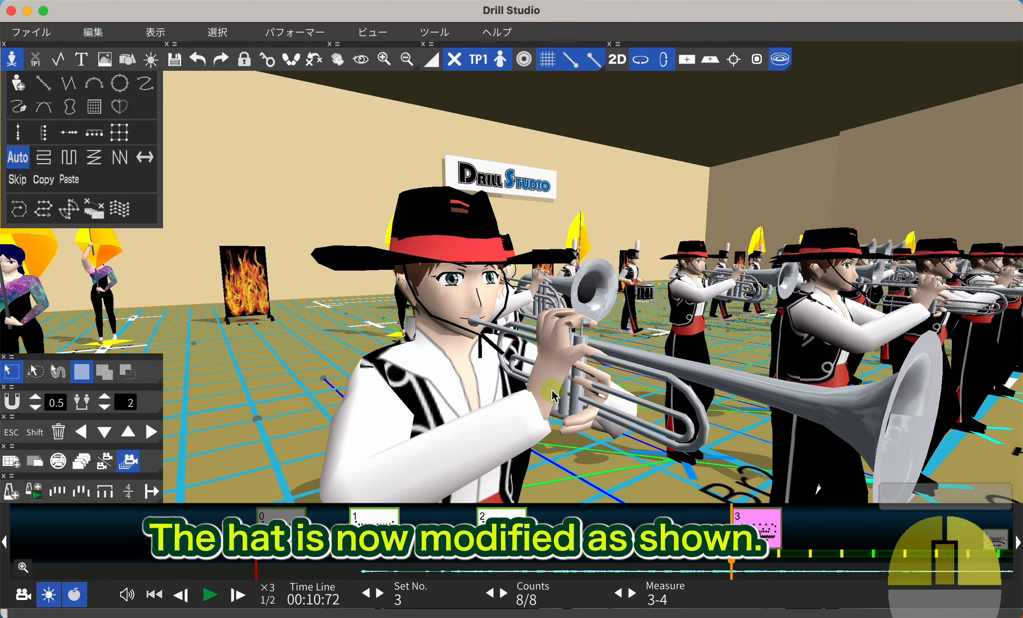
- In the costume settings, change the battery section's (バッテリー) hat to Hat 2 (ハット2)
left_click_drag(552, 389, 598, 392)
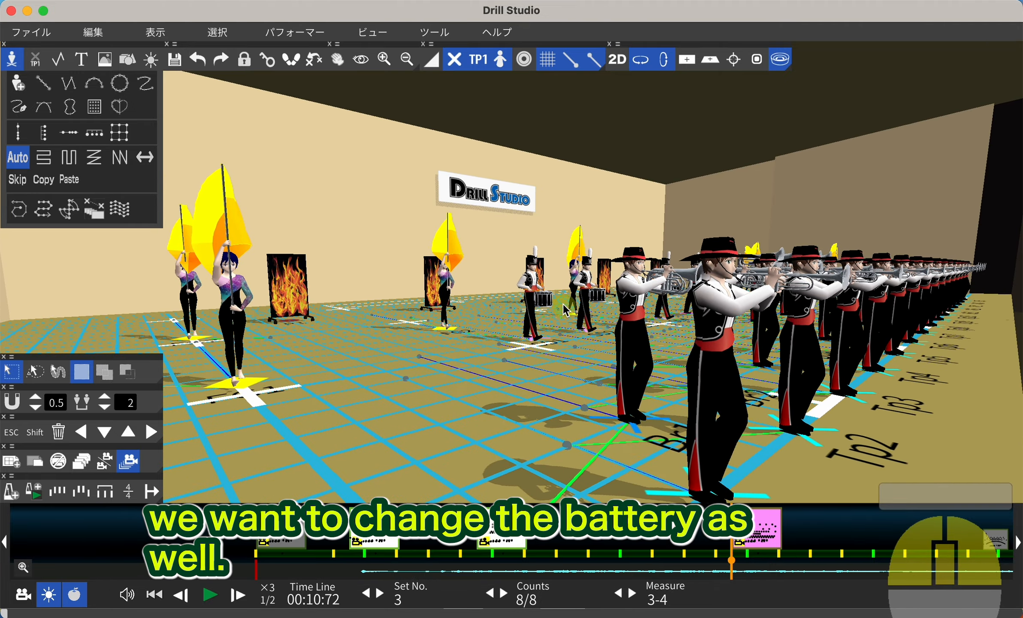
left_click_drag(559, 299, 622, 357)
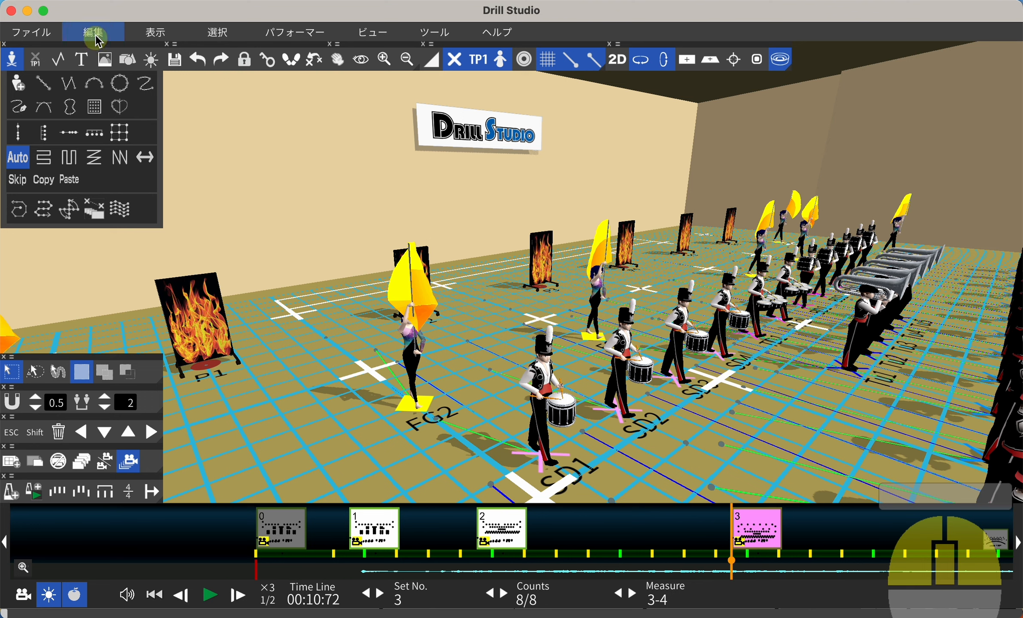
left_click(99, 40)
left_click(105, 156)
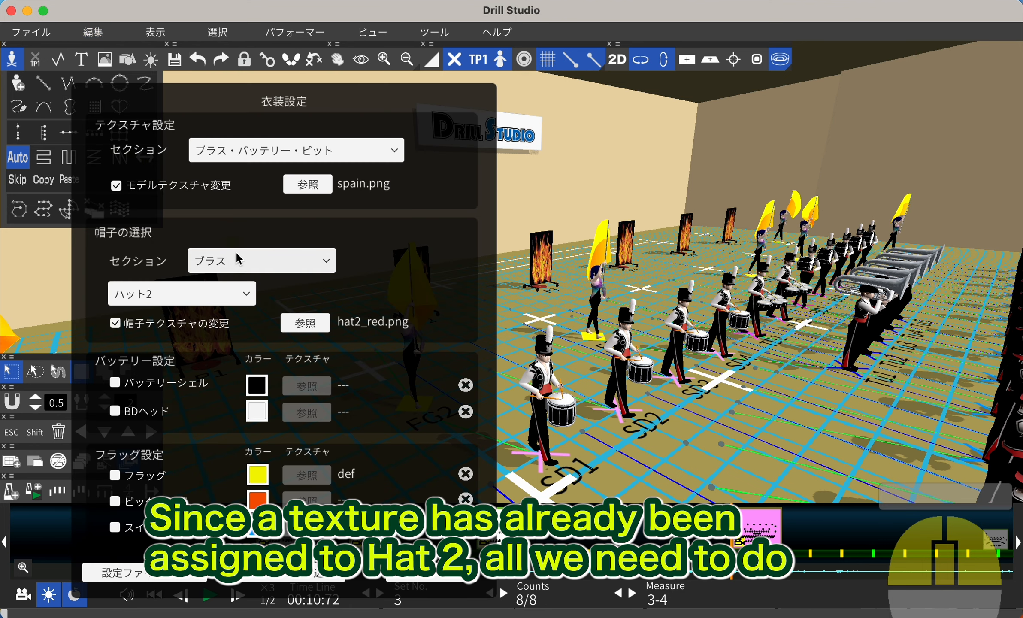
left_click(284, 263)
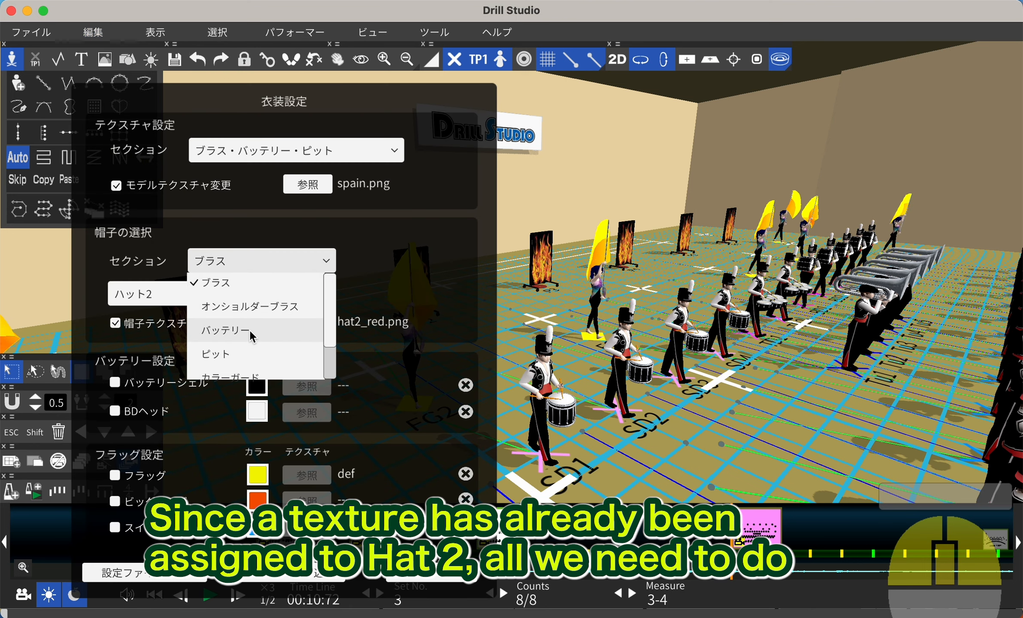
left_click(252, 331)
left_click(246, 300)
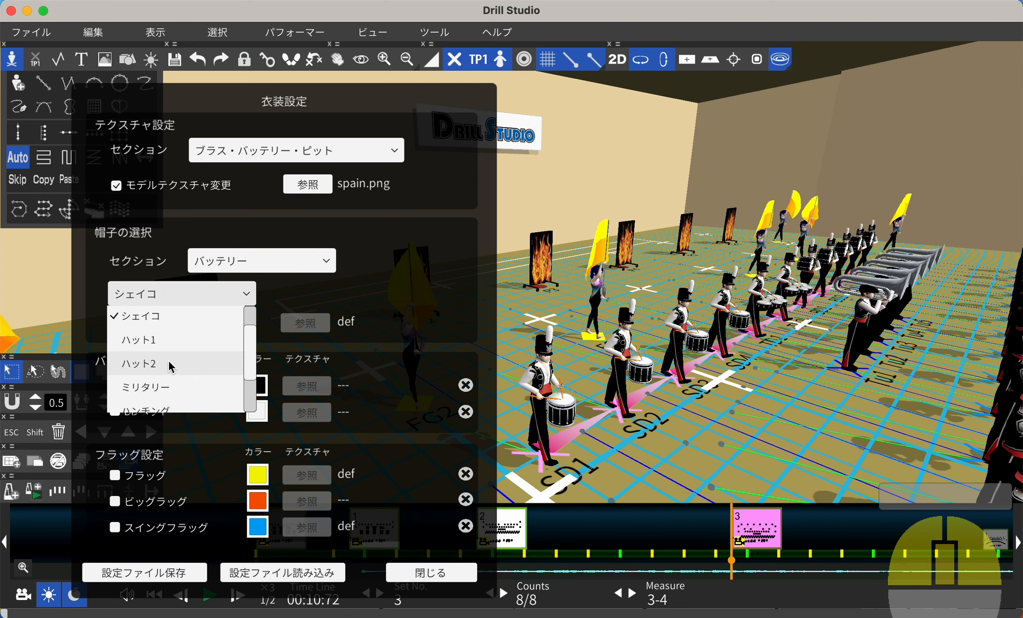
left_click(172, 367)
left_click(431, 572)
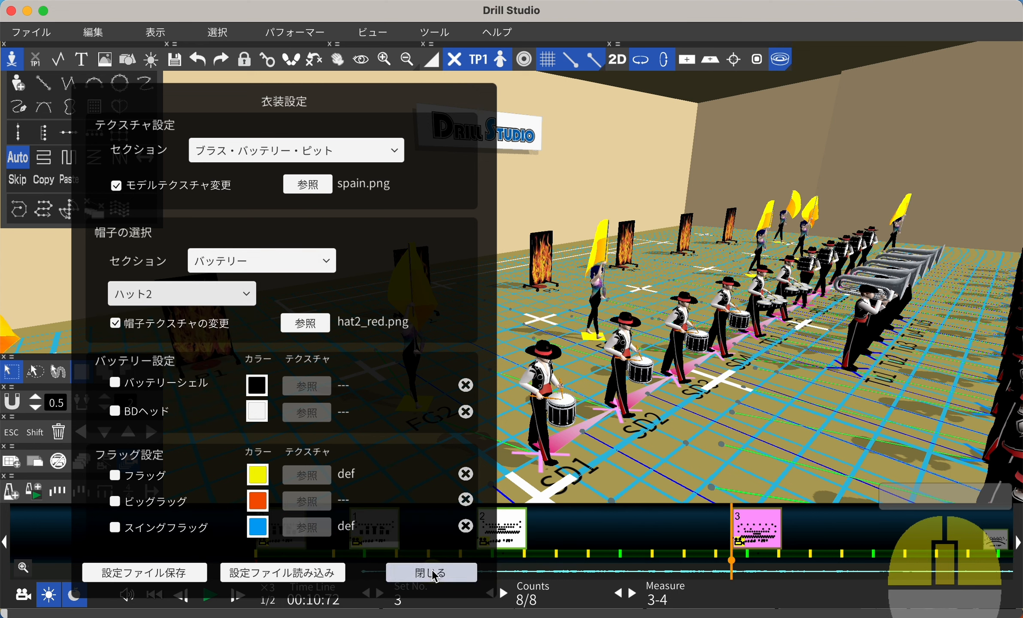
- Enable the battery shell (バッテリーシェル) setting, set its color to white and apply 赤100.jpg as its texture
scroll(798, 367, "up", 5)
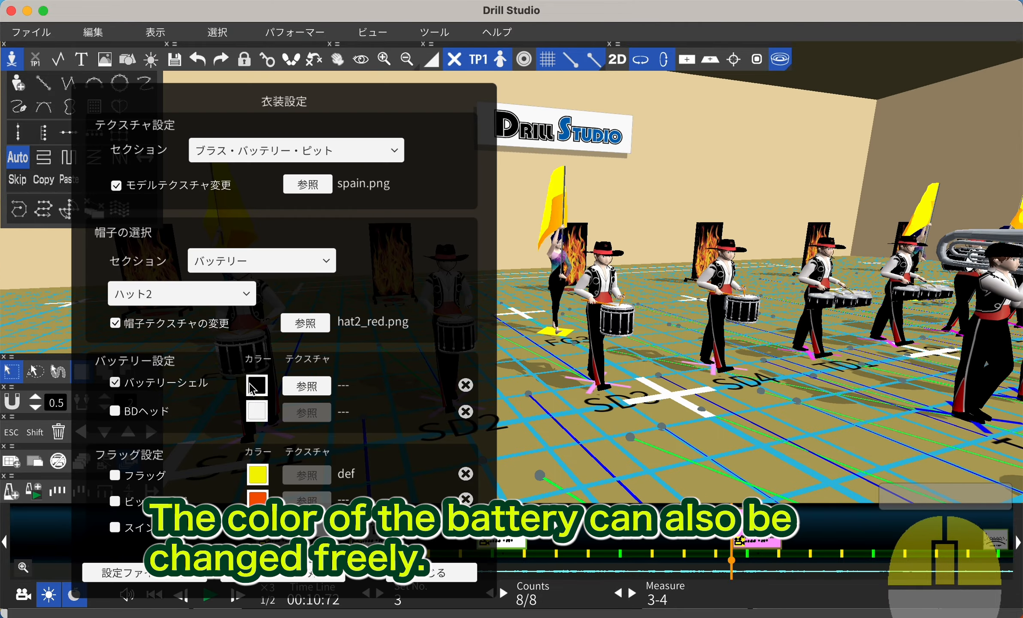
left_click(257, 385)
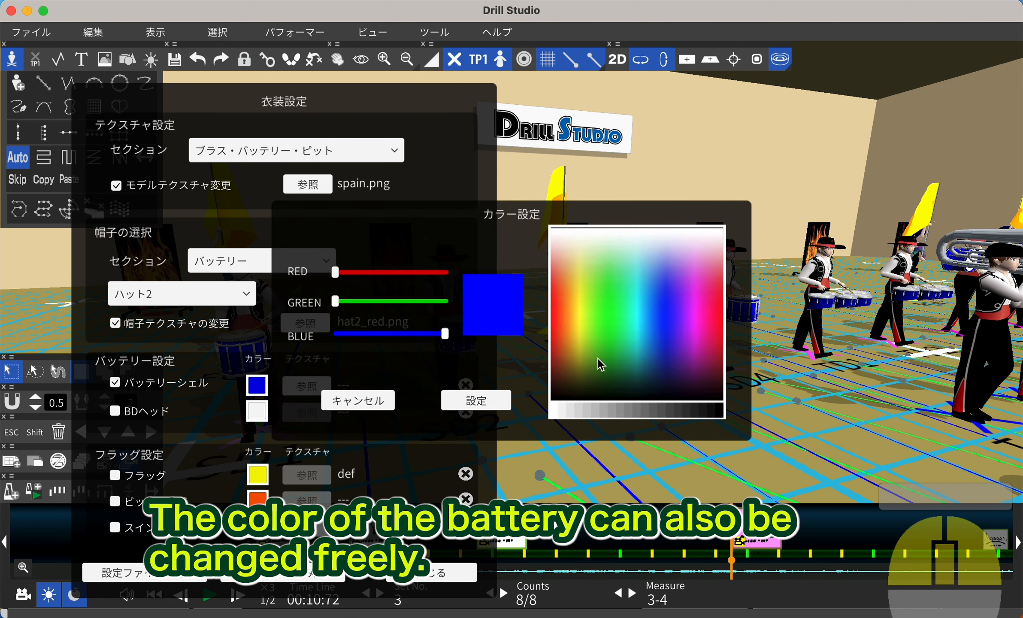
left_click_drag(600, 364, 556, 234)
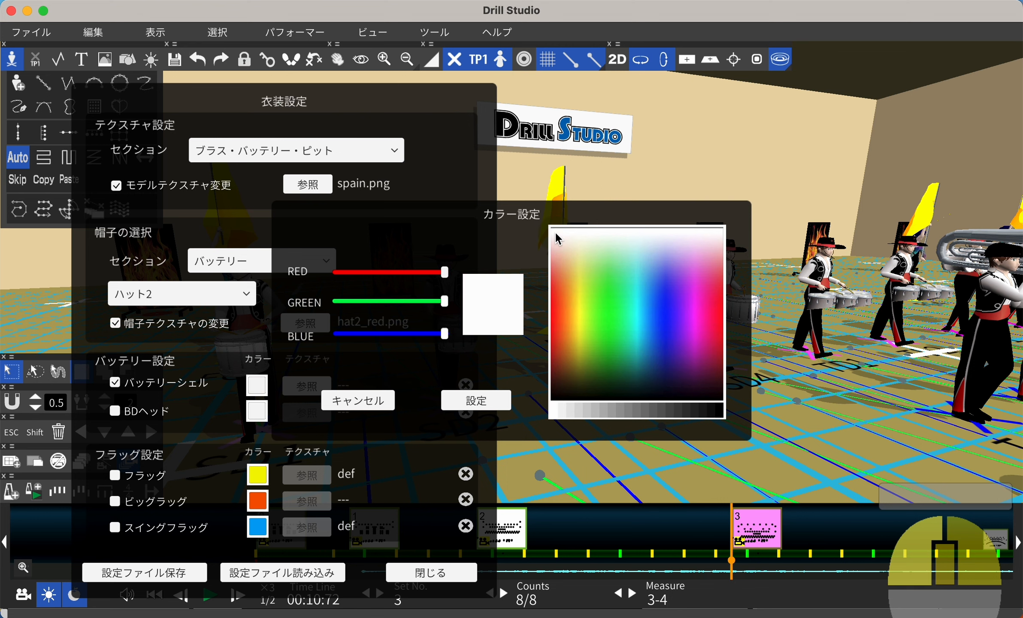
left_click(481, 401)
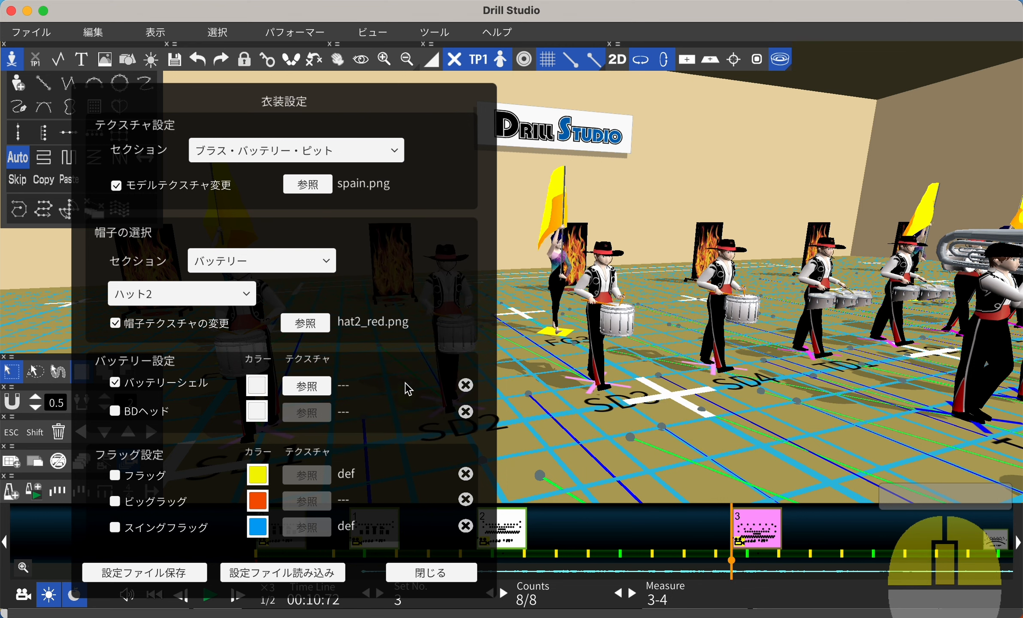
left_click(306, 386)
left_click(778, 401)
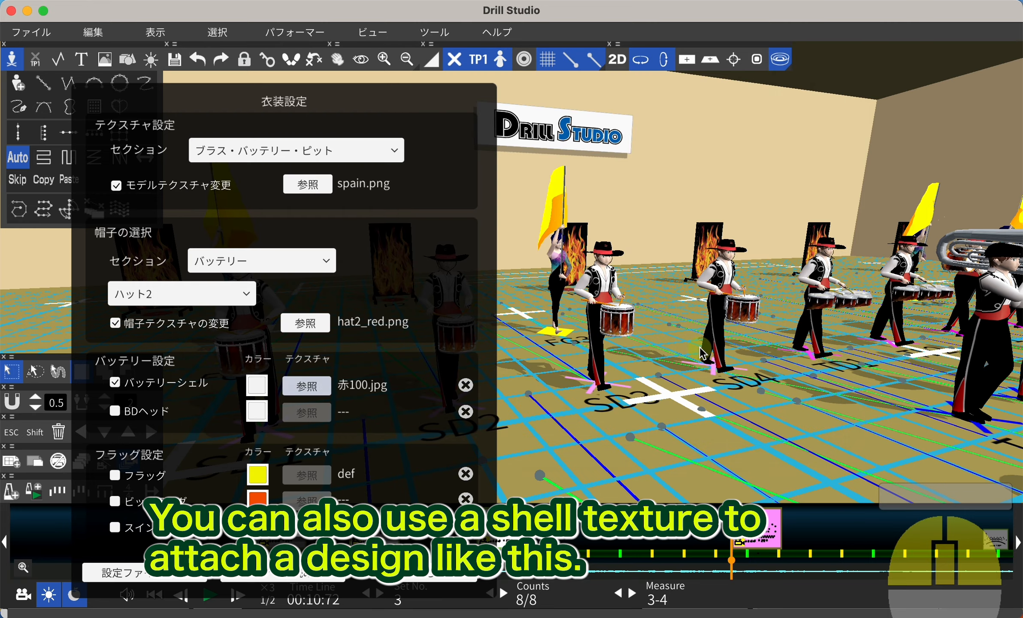
- Enable the bass drum head (BDヘッド) setting and apply the flame image 赤100.jpg as its texture
left_click_drag(688, 354, 521, 353)
left_click_drag(720, 309, 703, 324)
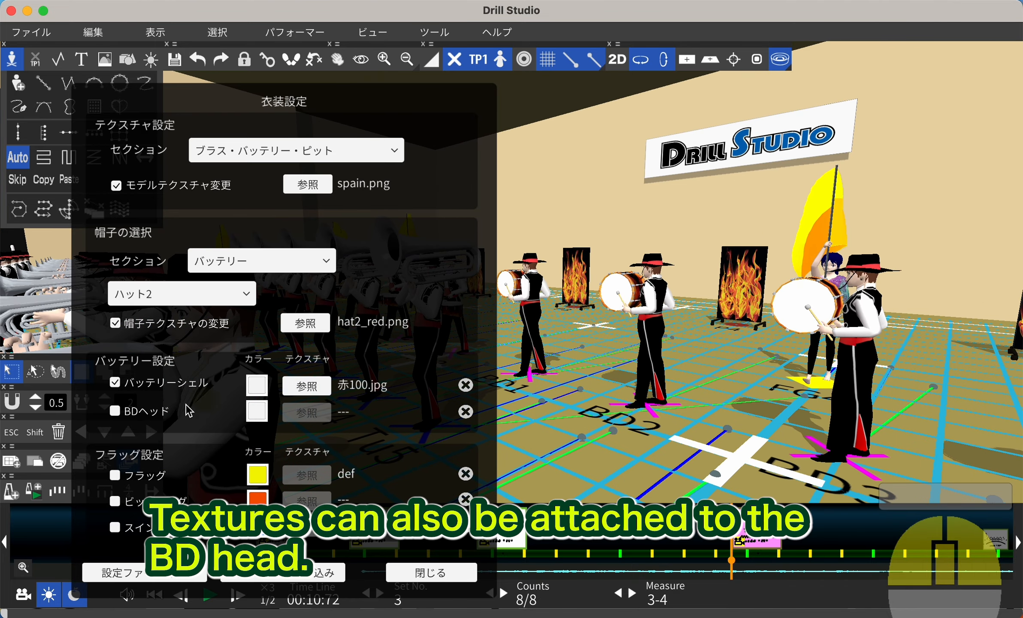
left_click(114, 411)
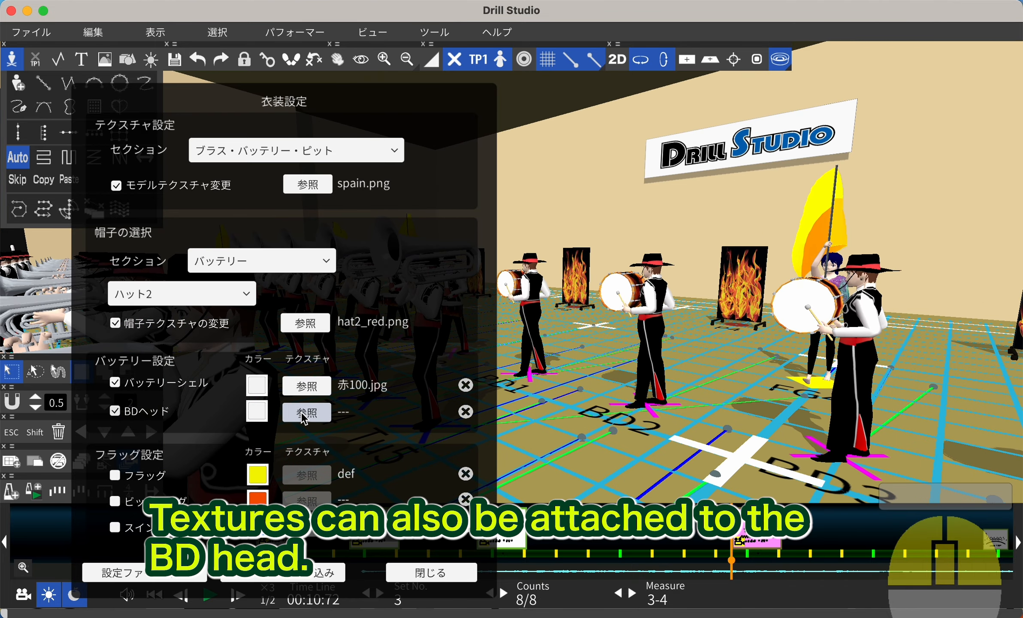
left_click(305, 413)
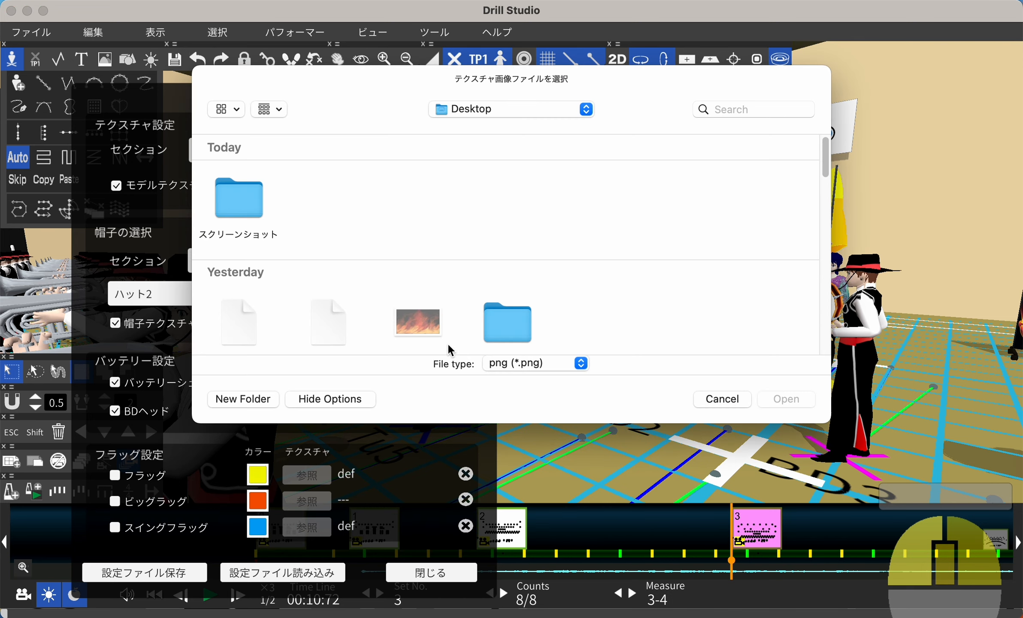
left_click(517, 363)
left_click(515, 383)
left_click(442, 328)
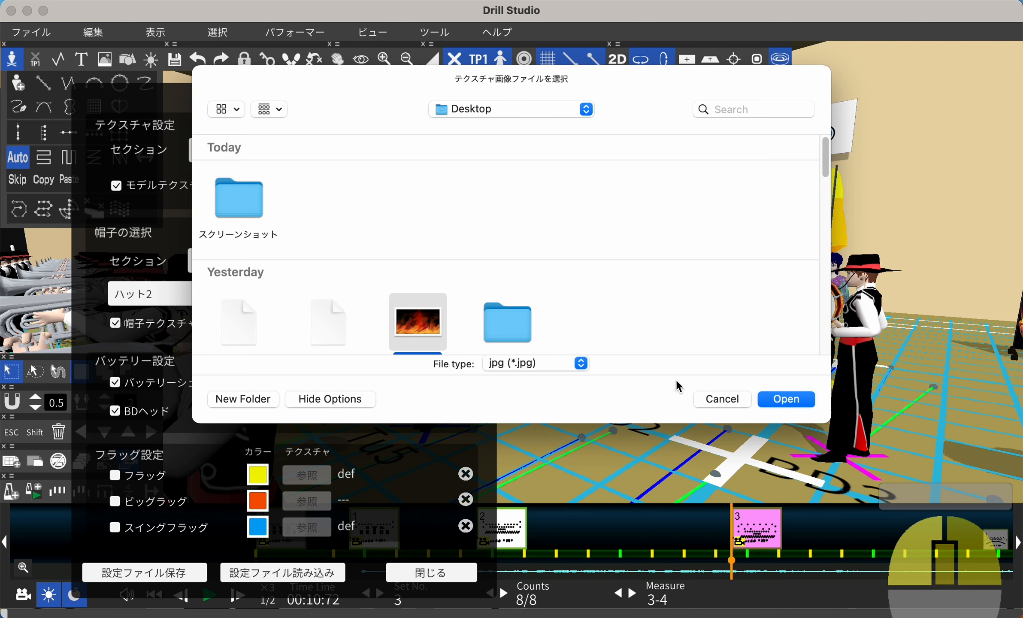
left_click(787, 400)
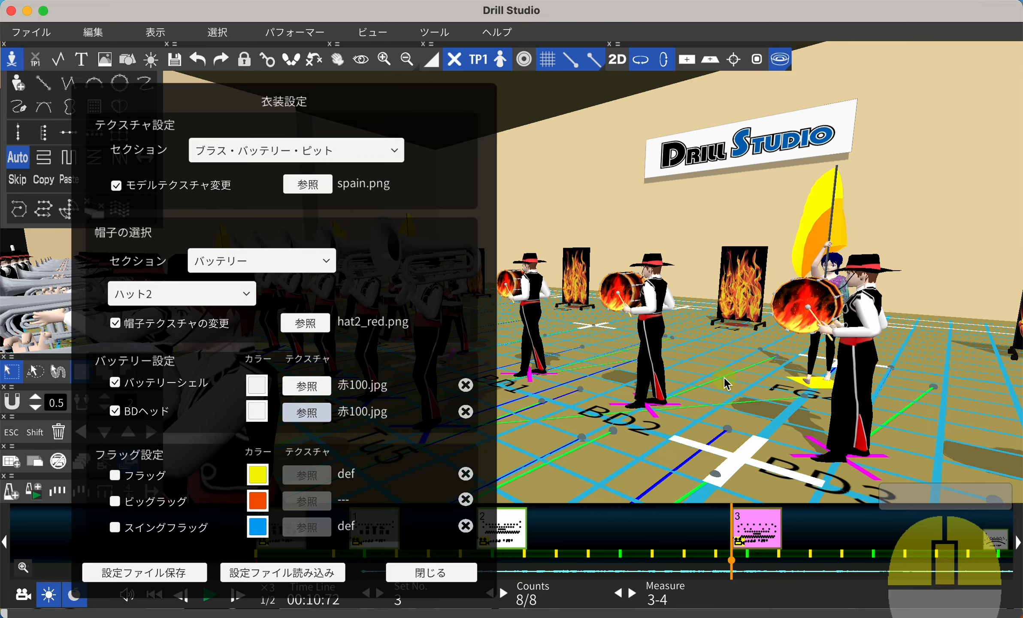
- Enable the flag (フラッグ) setting and apply 22927272_m.jpg from the Downloads folder as the flag texture
middle_click_drag(723, 378, 759, 371)
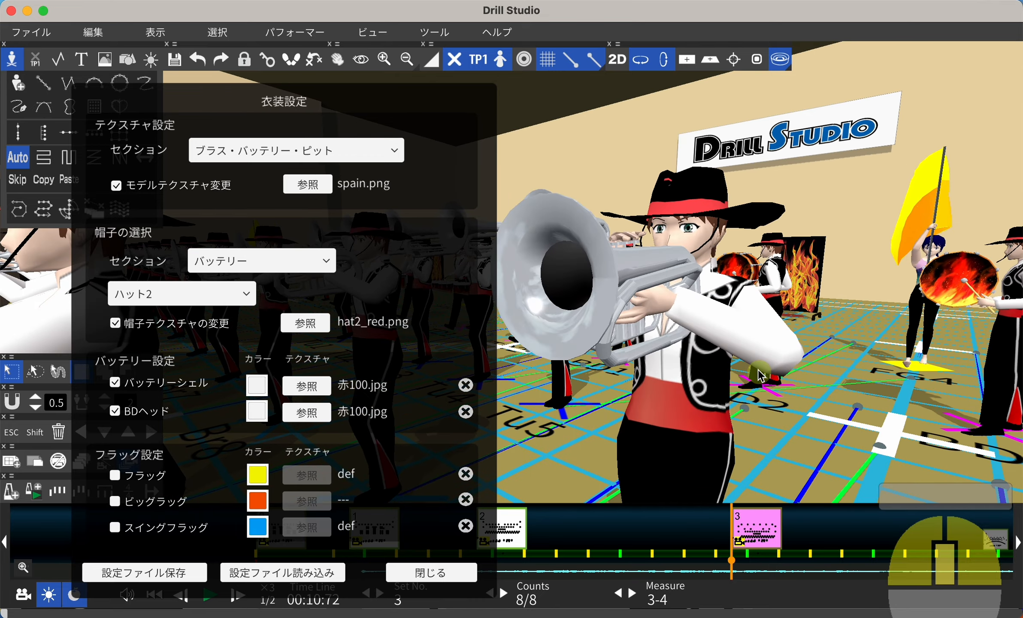
scroll(759, 371, "up", 3)
scroll(759, 370, "down", 8)
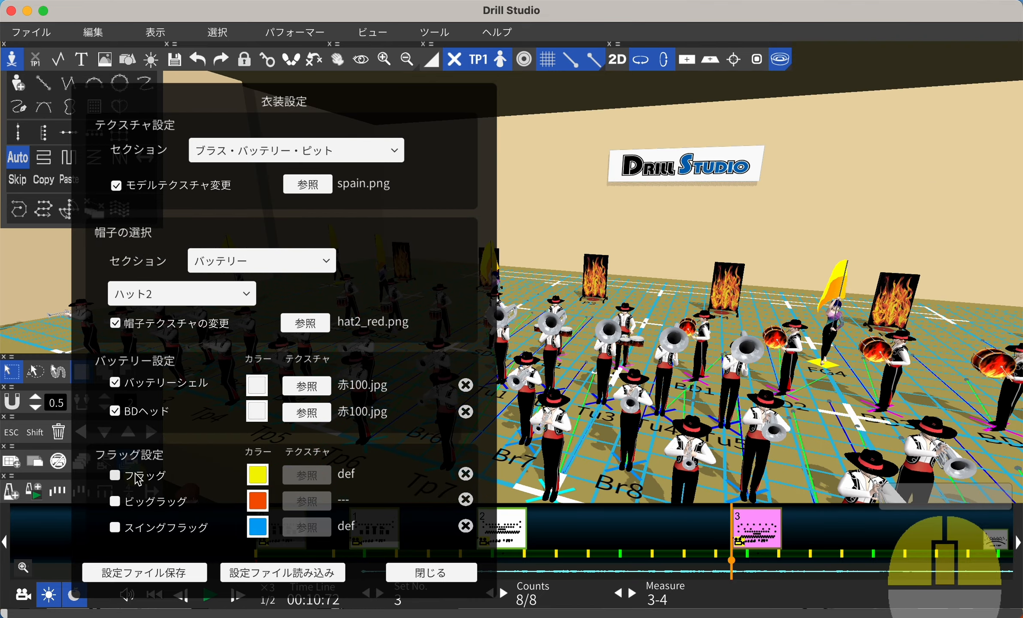
left_click(136, 479)
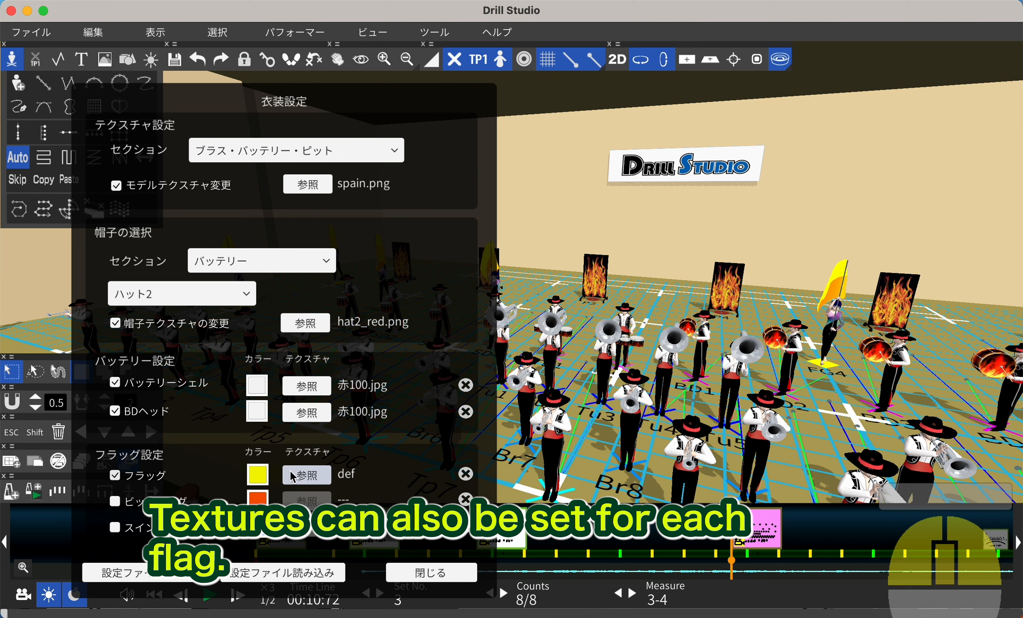
left_click(305, 475)
left_click(537, 364)
left_click(515, 384)
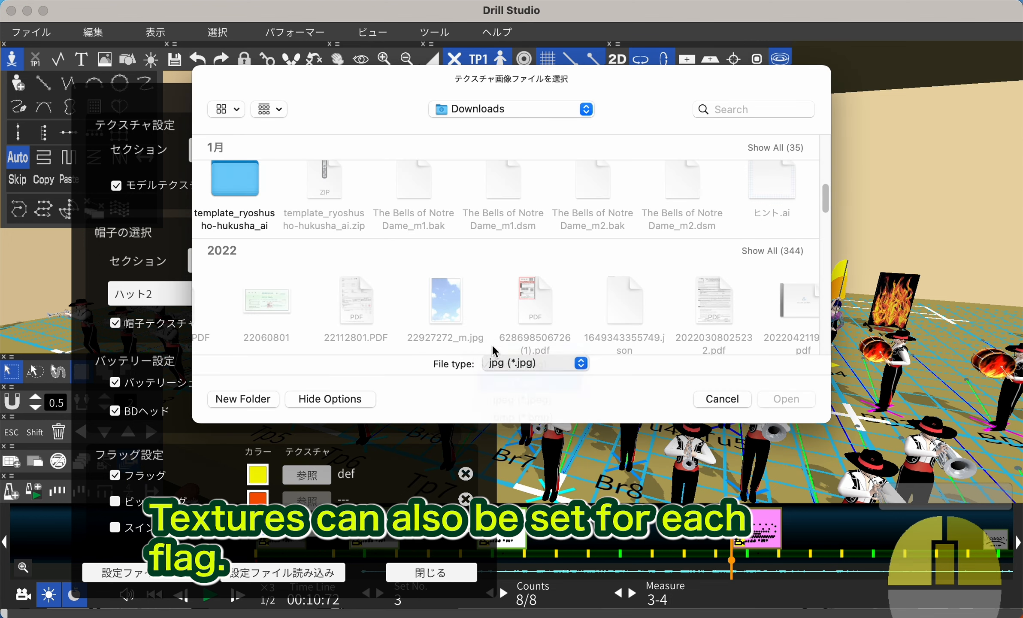
left_click(446, 301)
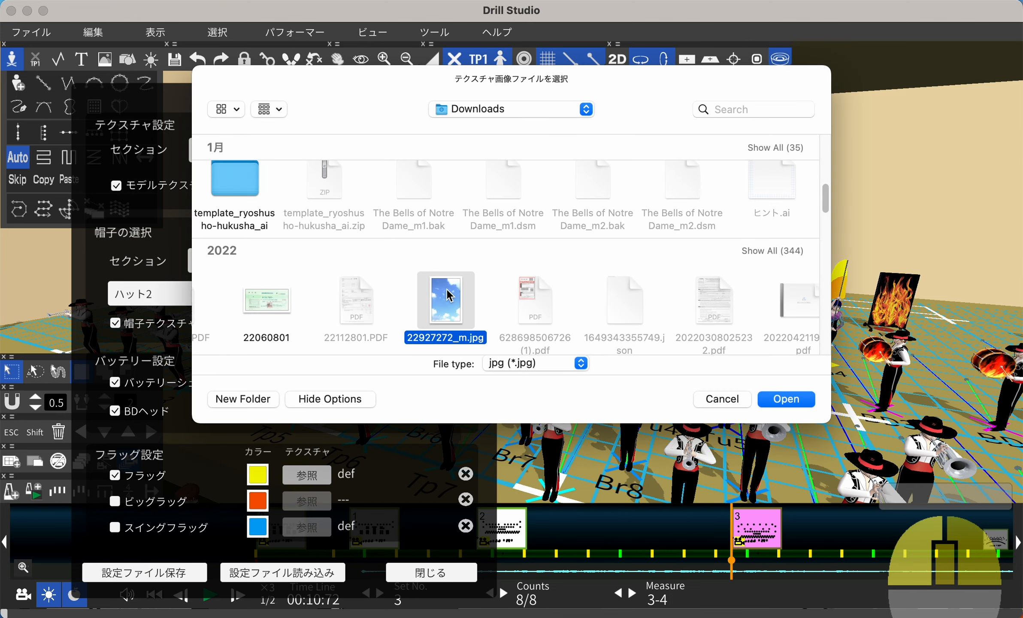
left_click(786, 399)
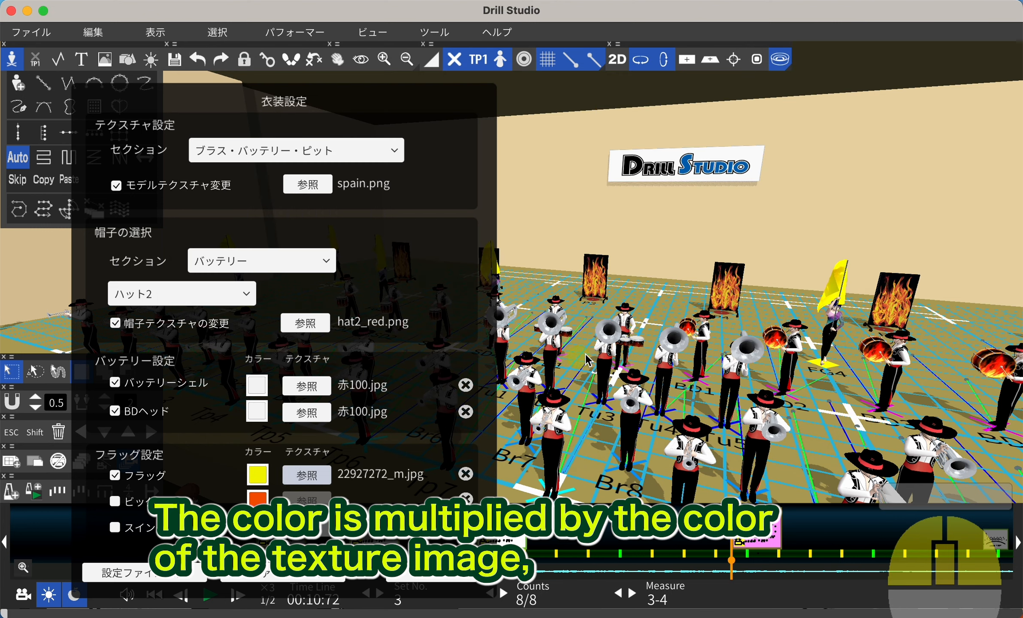
- Set the flag color to a pale cyan and close the costume settings
left_click(257, 474)
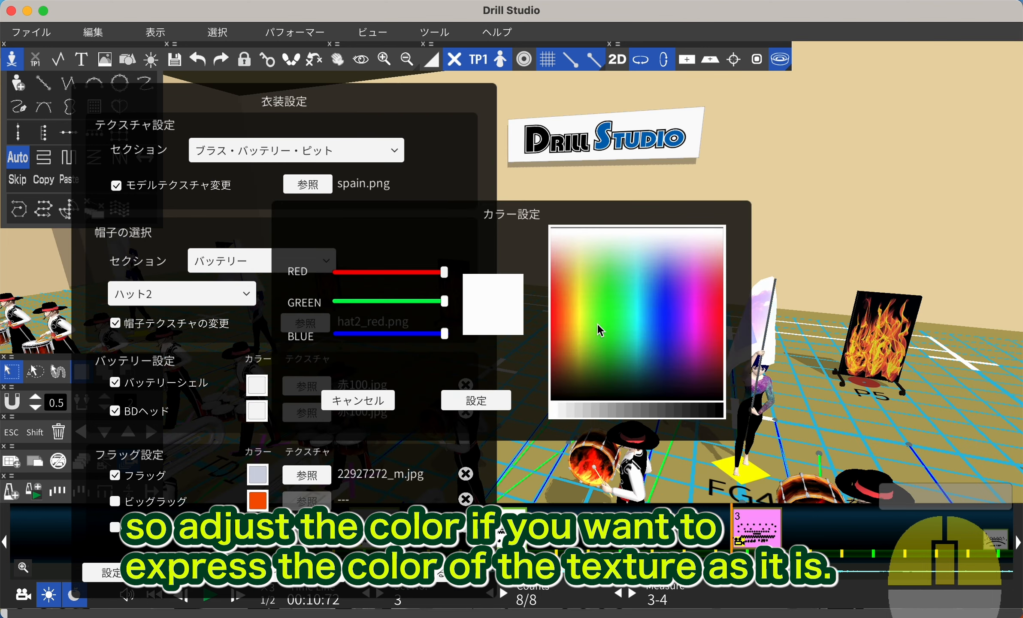
left_click_drag(599, 331, 663, 266)
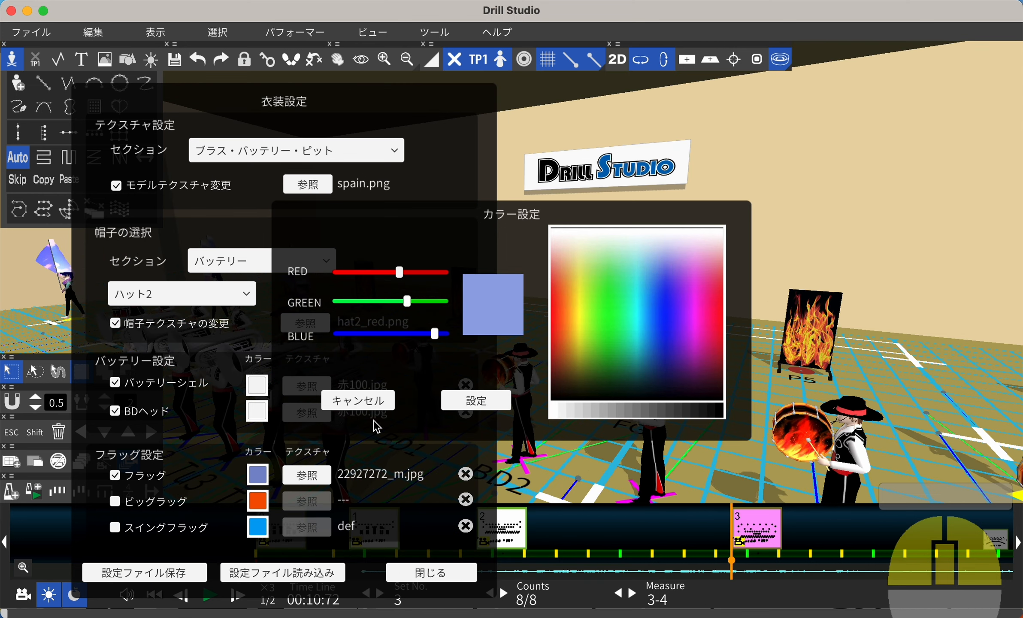
left_click_drag(646, 302, 386, 214)
left_click(247, 403)
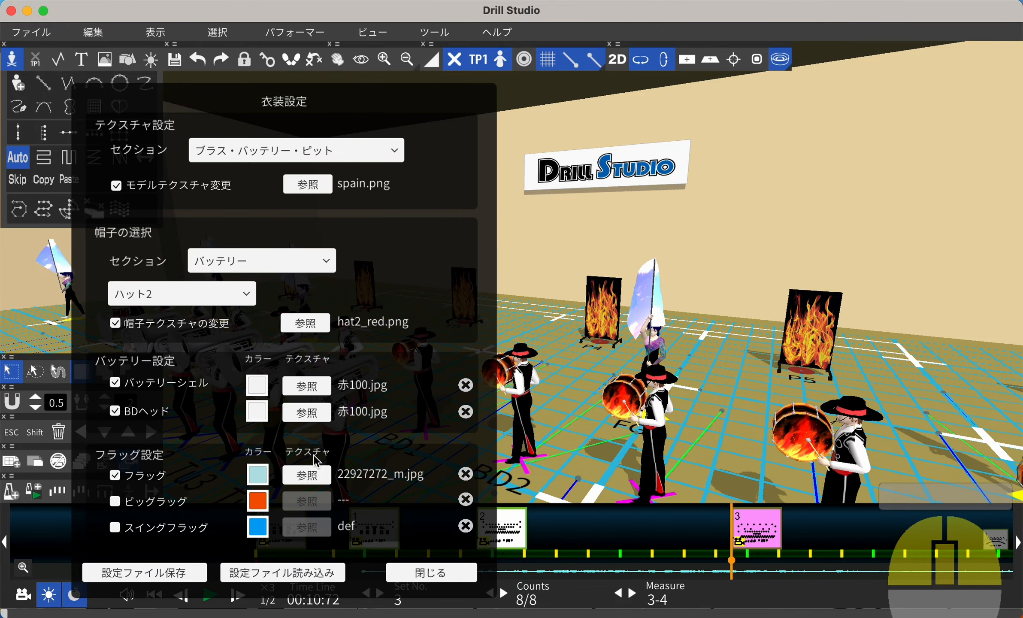
left_click(411, 573)
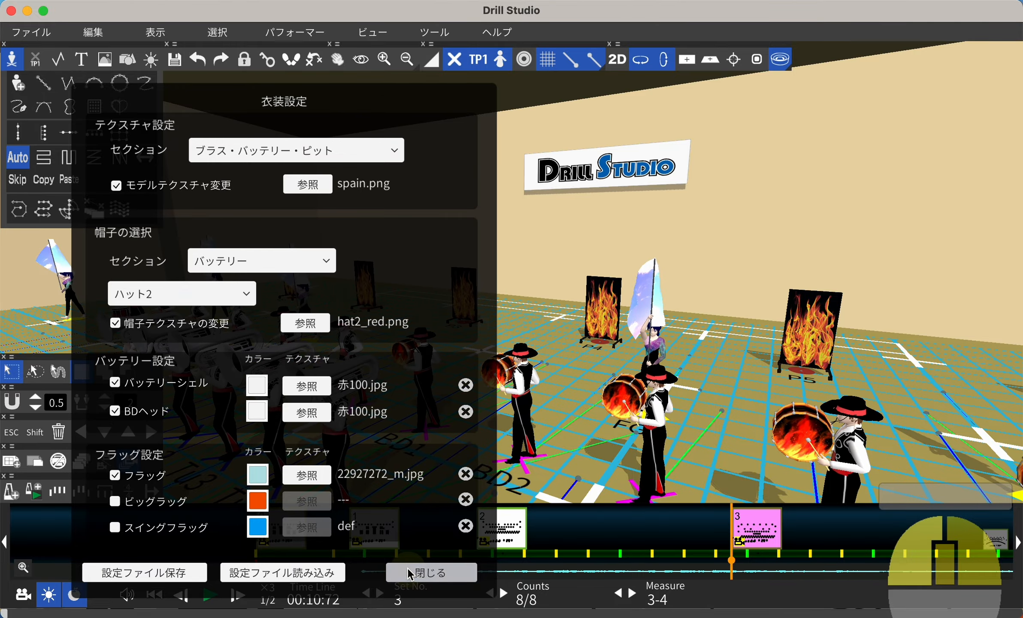
- Select the front trumpet performer Tp1 in the 3D view and open its performer properties (プロパティ)
right_click_drag(788, 469, 941, 393)
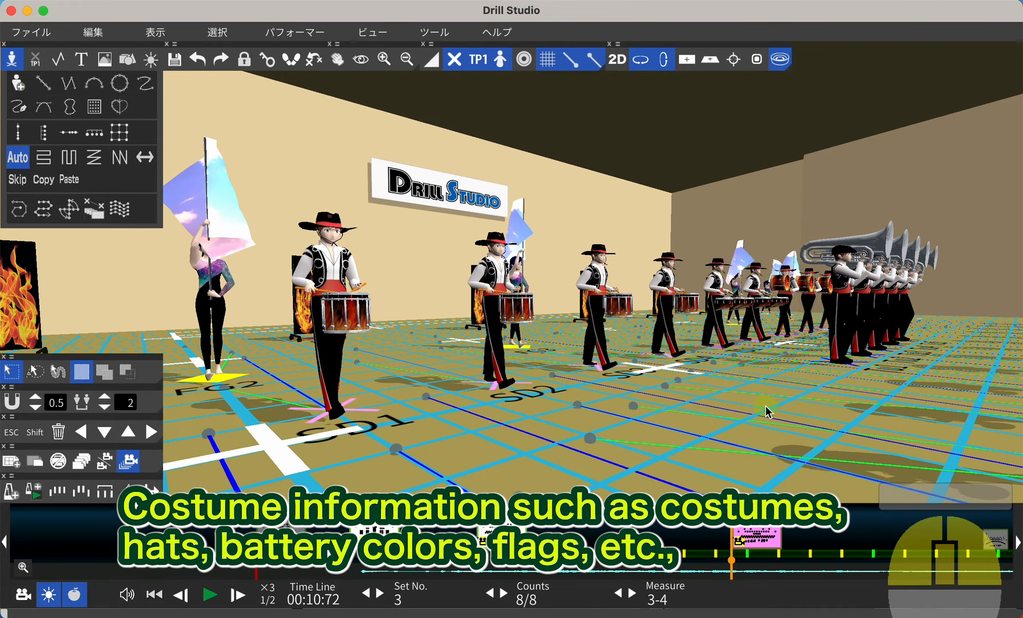
scroll(565, 400, "down", 5)
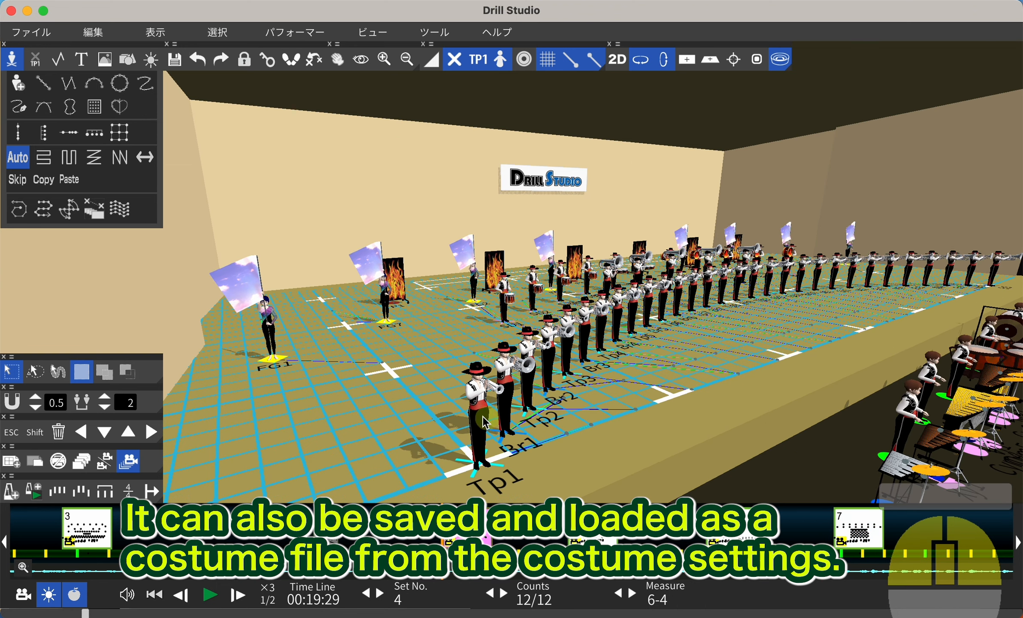
left_click(351, 92)
left_click(296, 33)
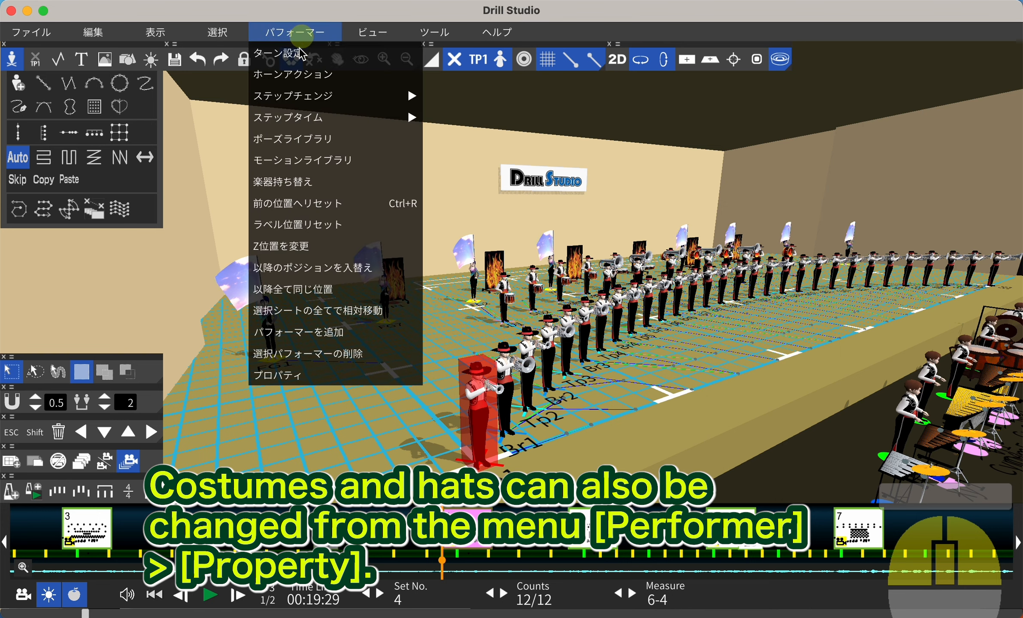
left_click(292, 372)
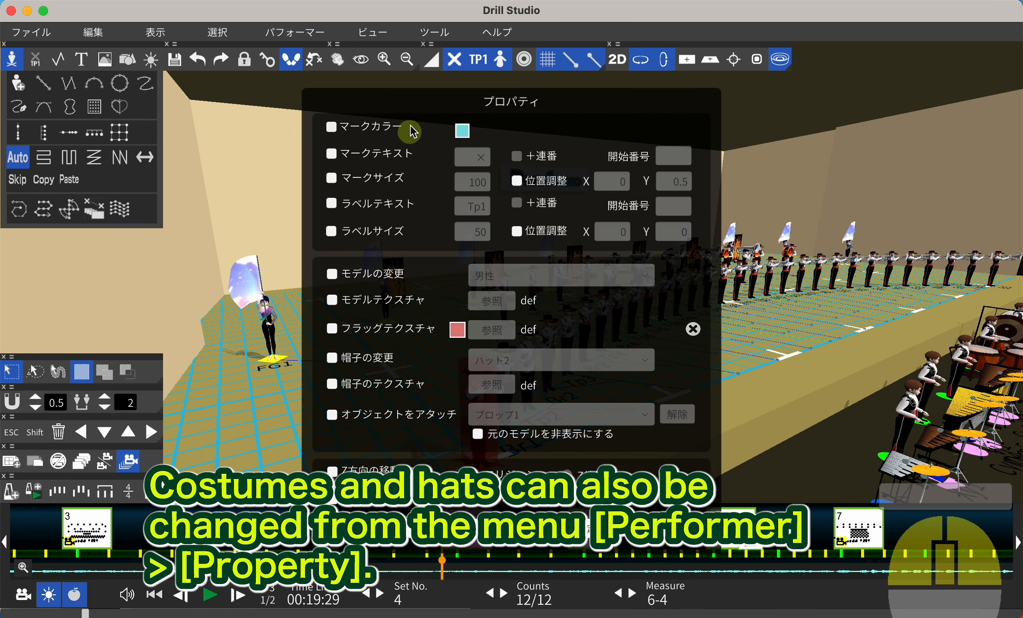
- Enable the model texture (モデルテクスチャ) for performer Tp1 and apply cadets.png from the texture_sample folder
left_click_drag(447, 107, 712, 105)
left_click(596, 295)
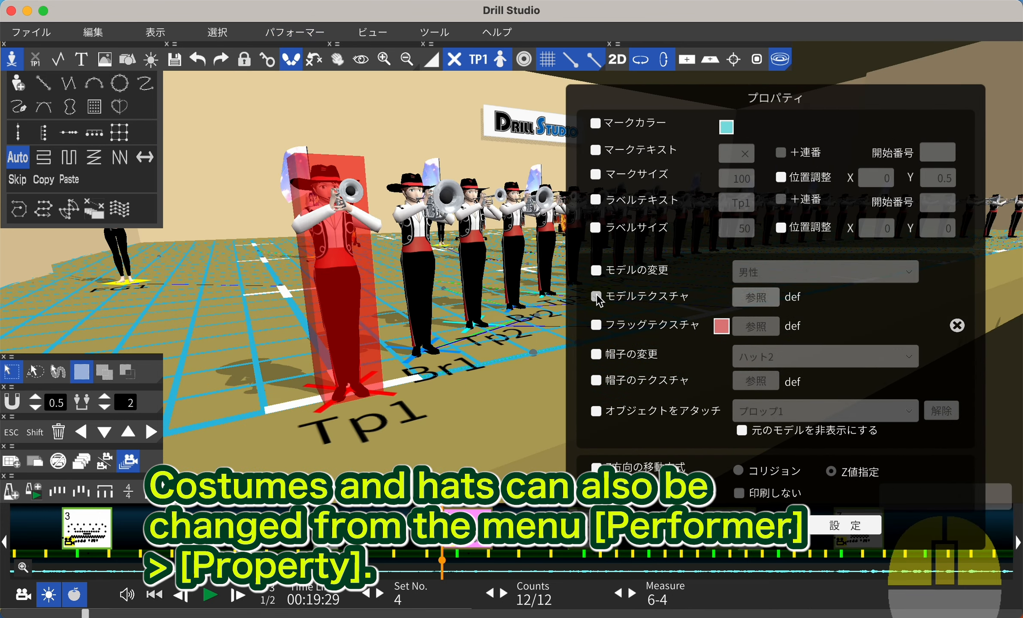
left_click(756, 297)
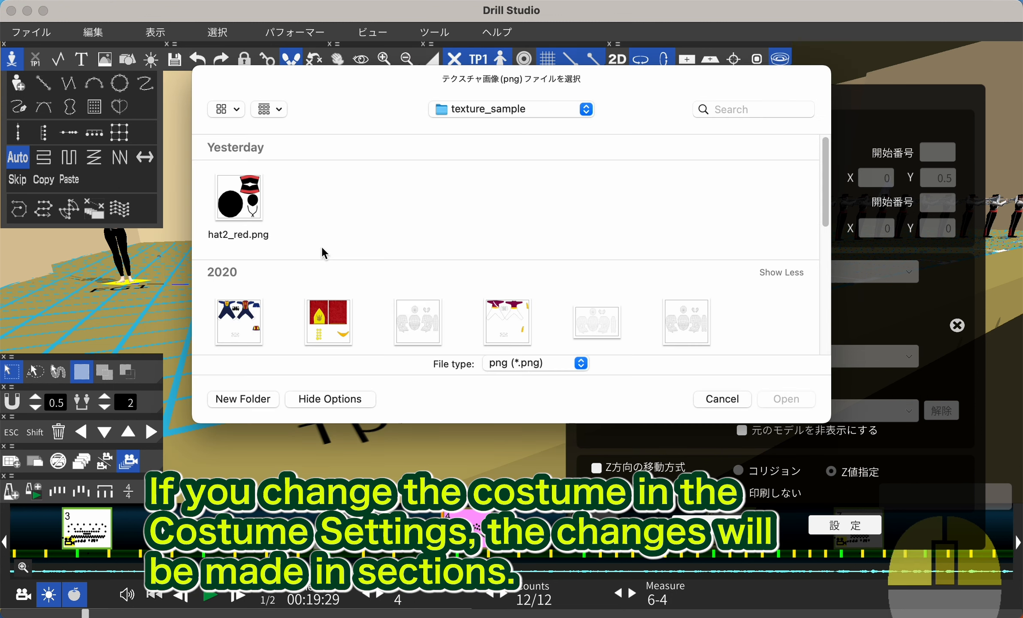
left_click(500, 323)
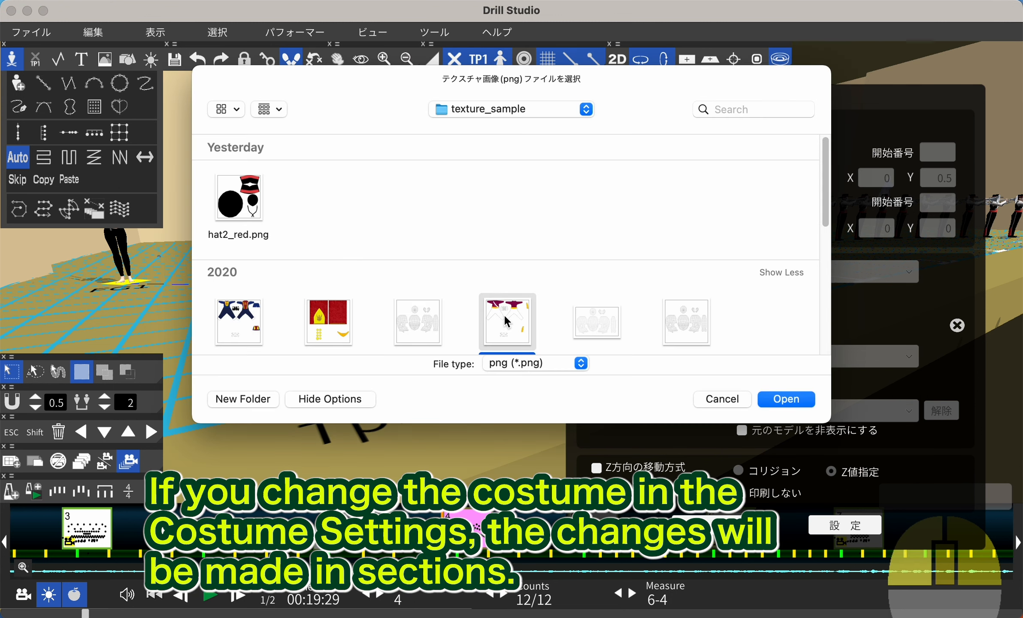
left_click(762, 399)
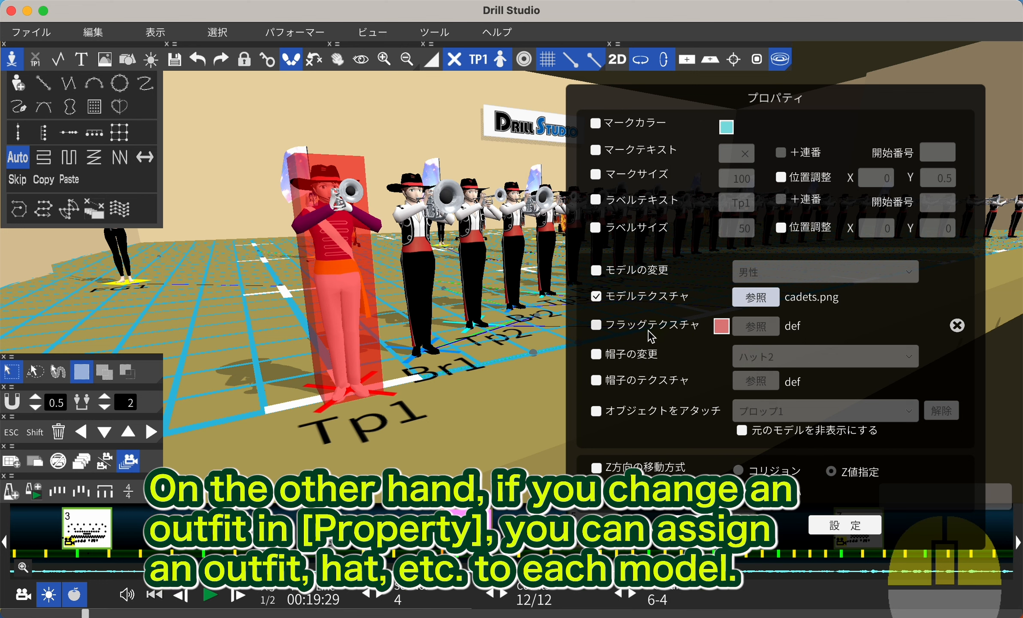
- Change performer Tp1's hat to シェイコ and apply syaco_cadets.png as the hat texture
left_click(627, 356)
left_click(826, 363)
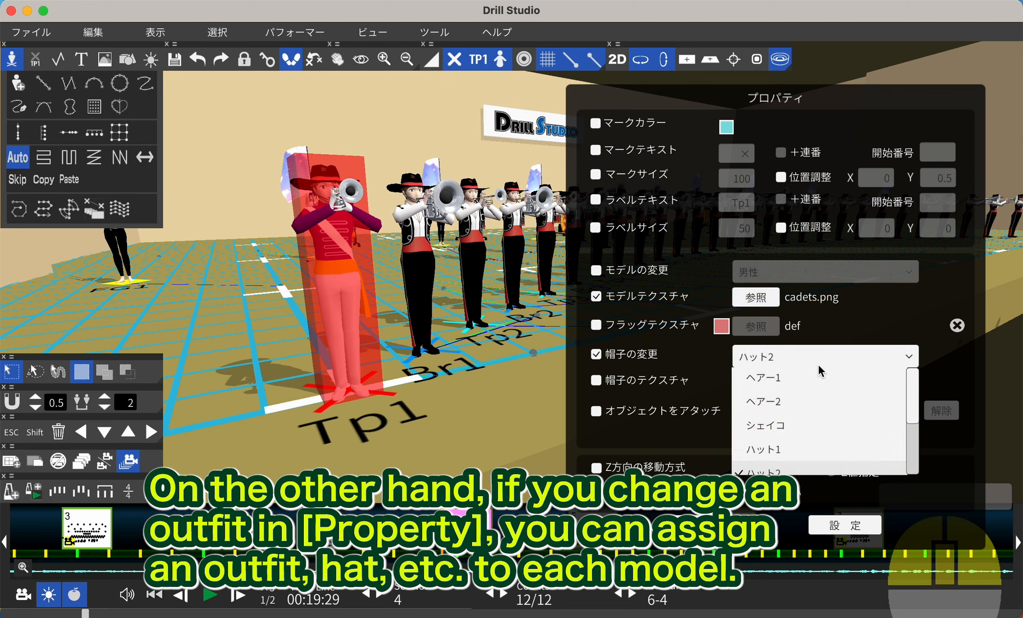
left_click(793, 430)
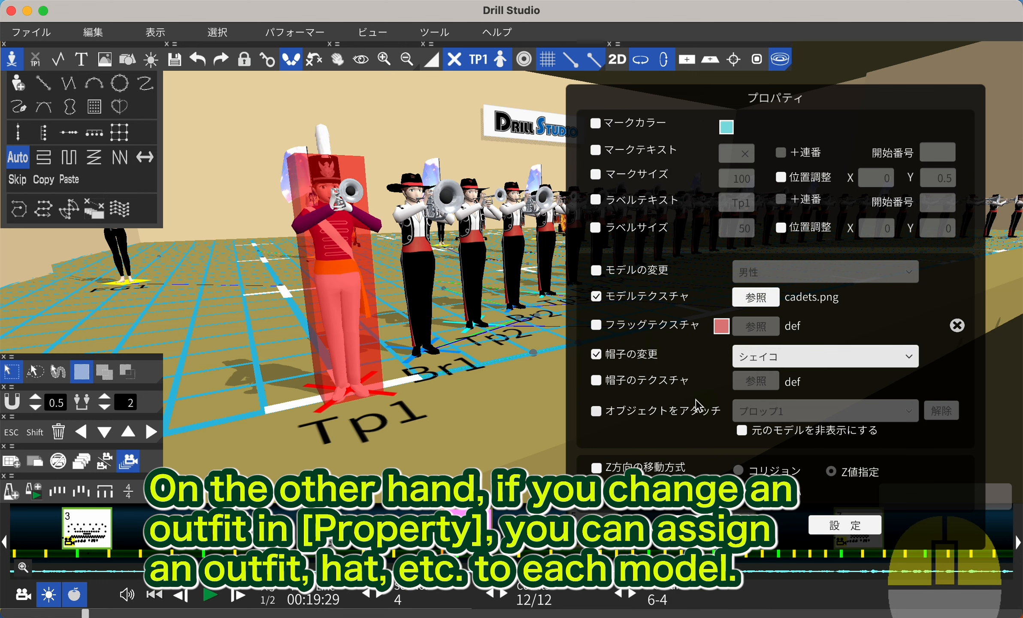
left_click(653, 382)
left_click(751, 381)
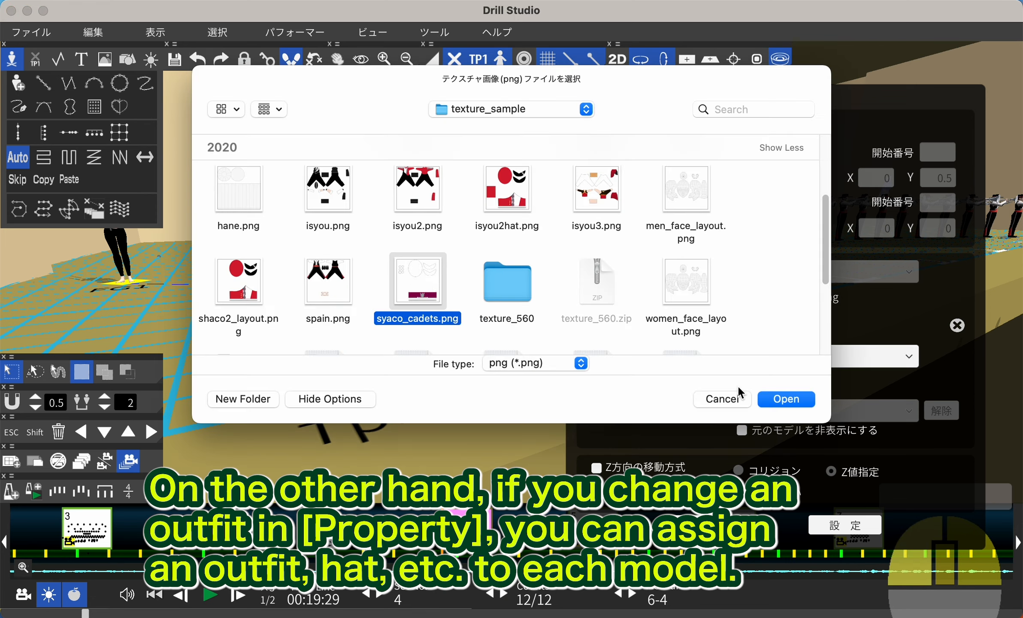
left_click(785, 398)
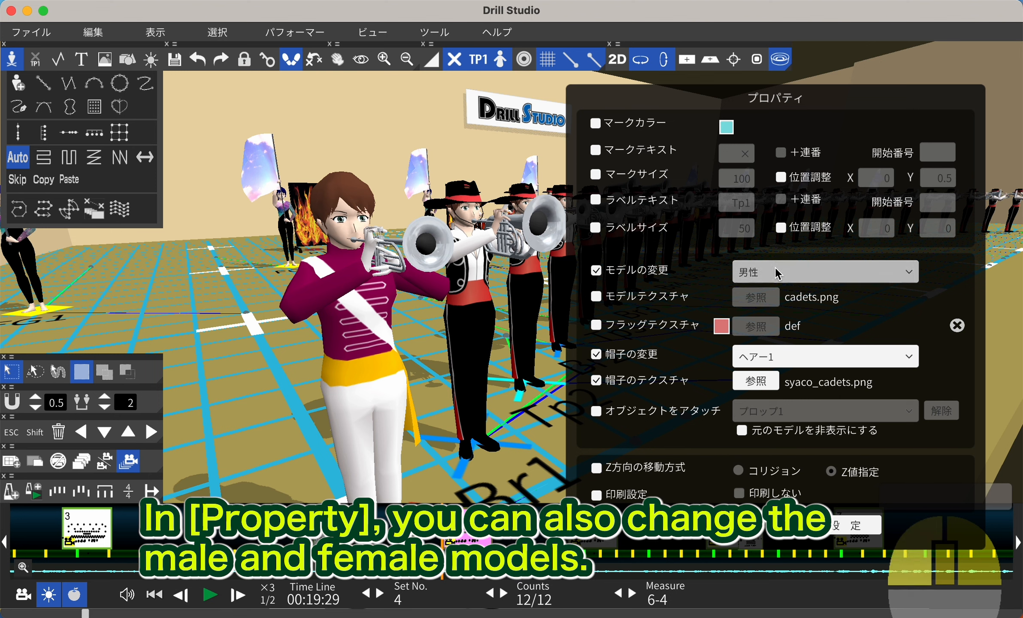
- Try the female (女性), boy (男児) and girl (女児) models in turn on performer Tp1
left_click(775, 266)
left_click(772, 312)
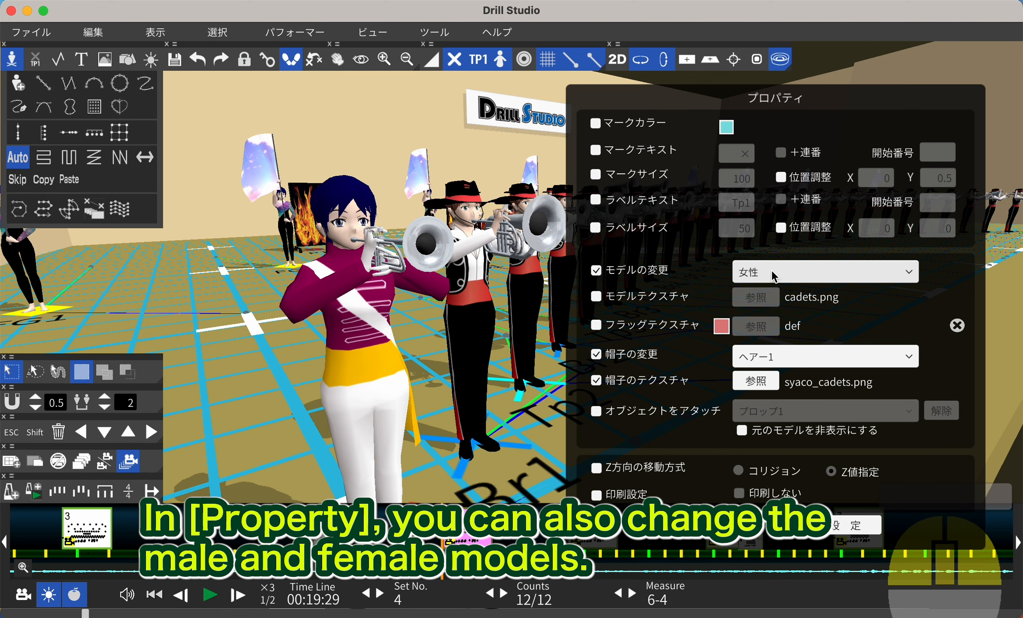
left_click(772, 270)
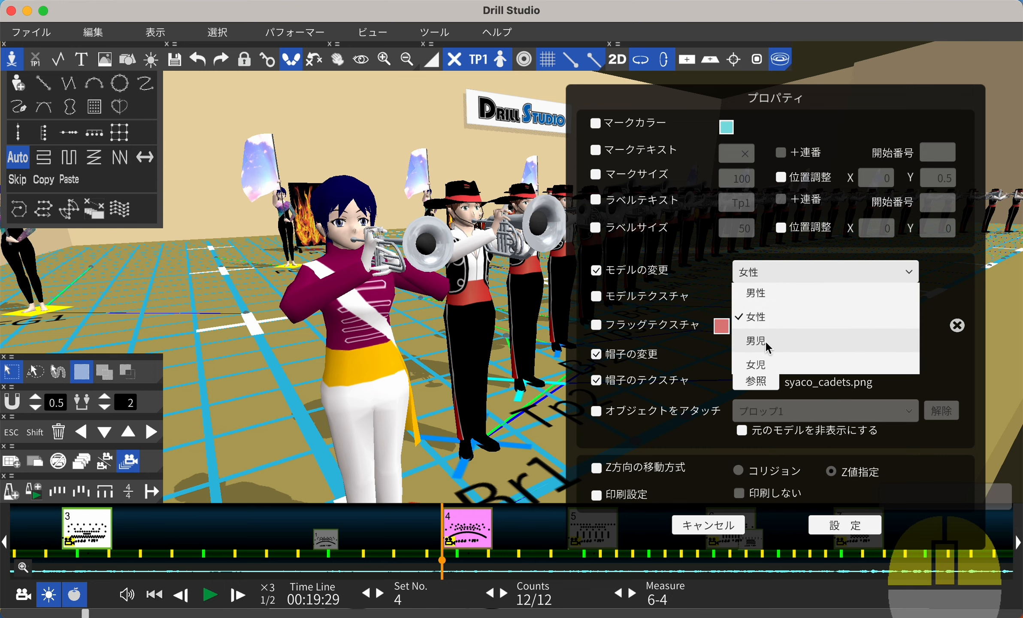
left_click(764, 340)
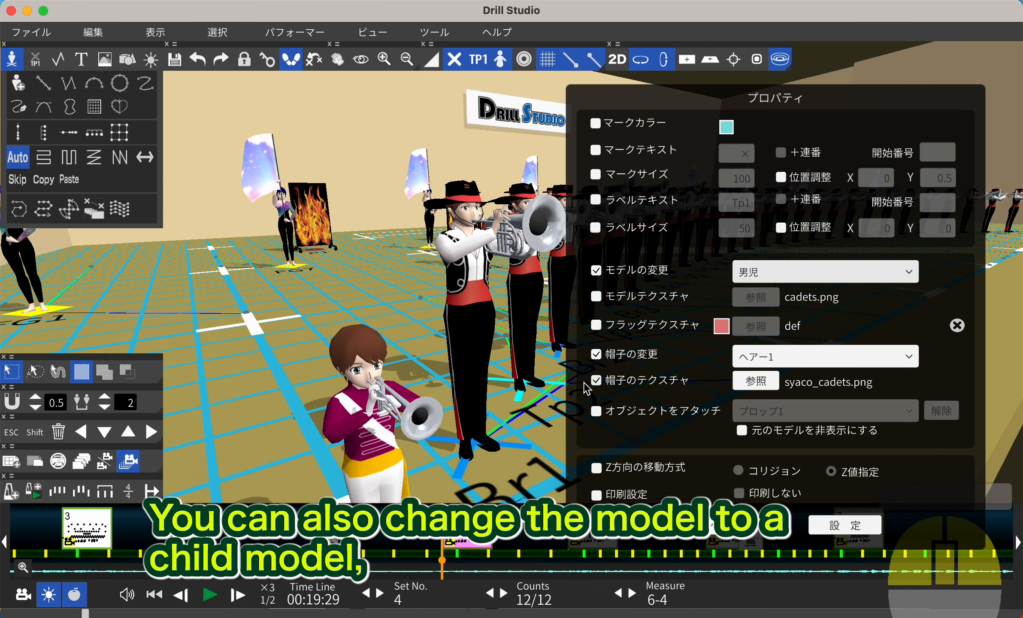
left_click_drag(463, 376, 514, 330)
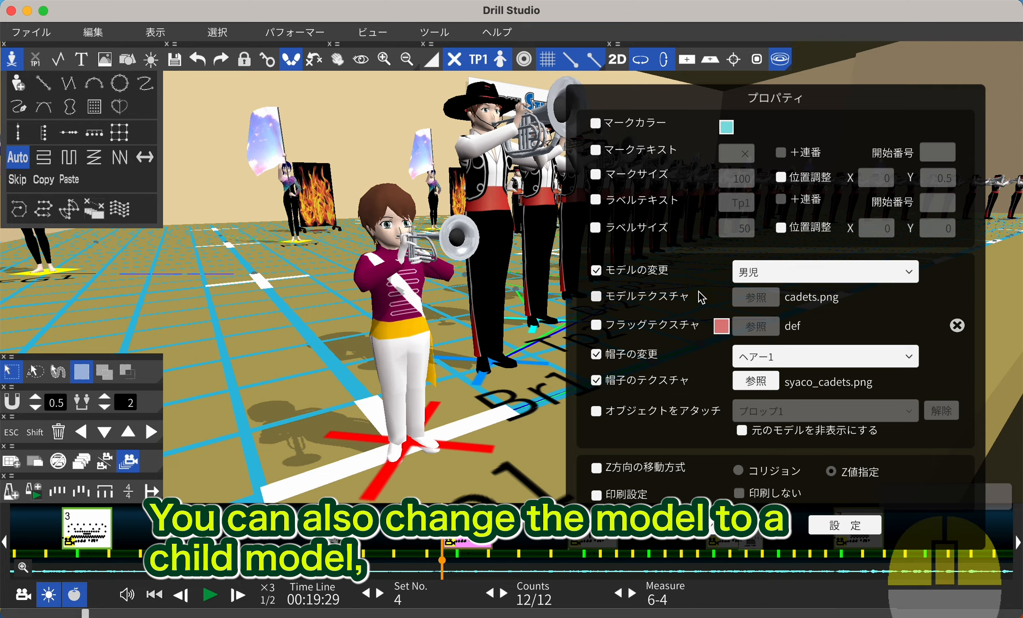
left_click_drag(398, 280, 354, 258)
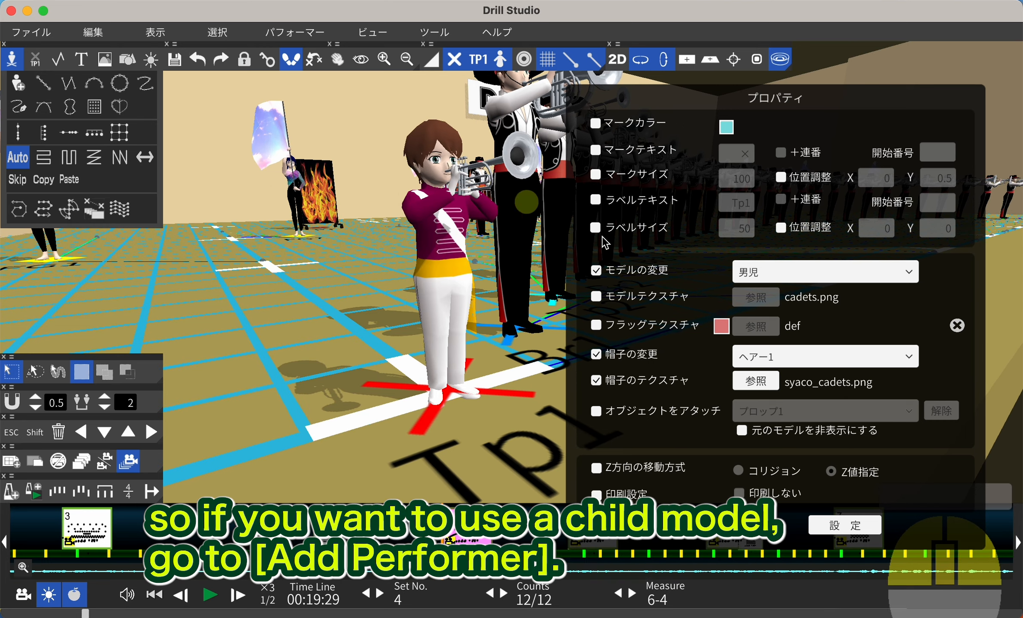
left_click(785, 282)
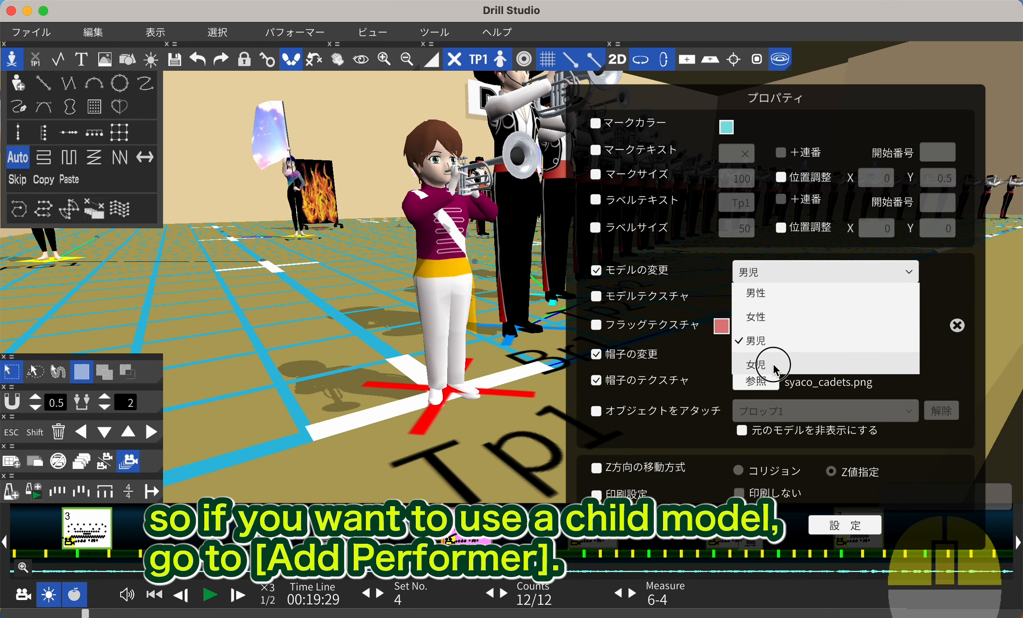
left_click(788, 356)
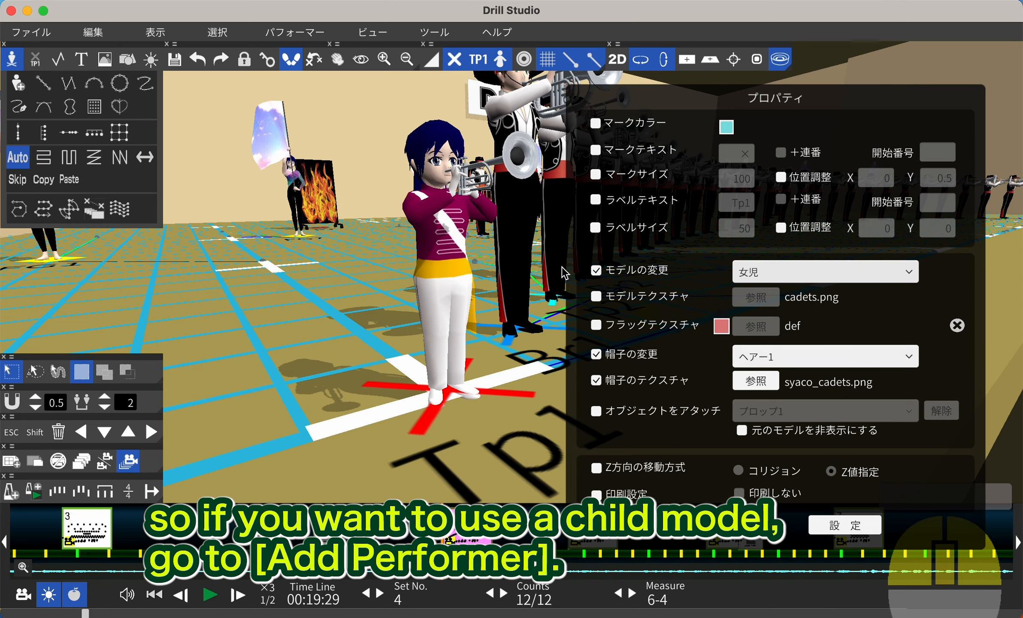
- Set performer Tp1's model to female (女性) and apply the property settings
left_click(772, 270)
left_click(773, 289)
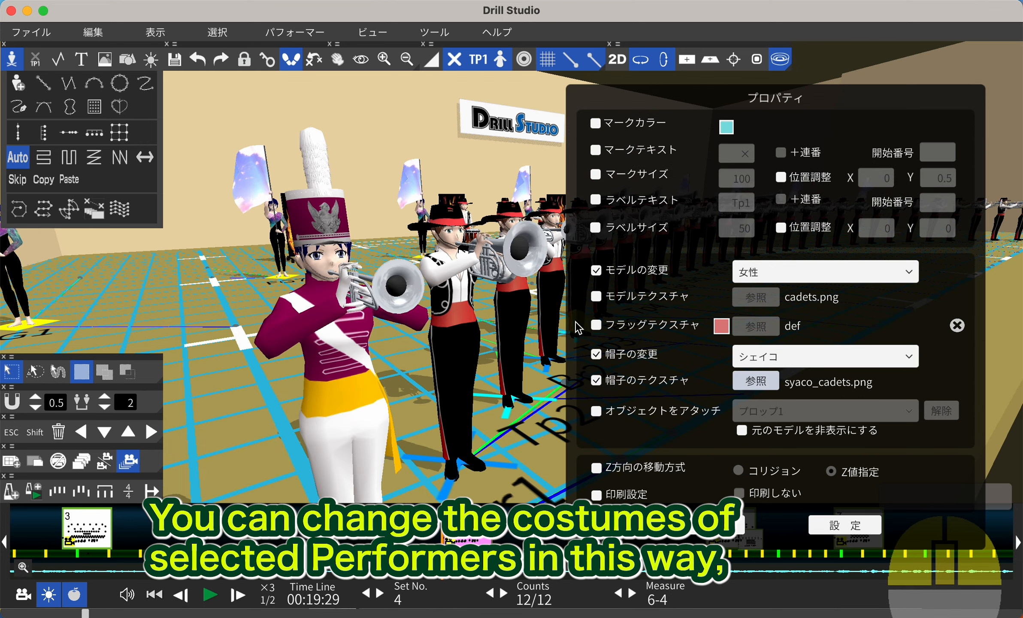
right_click_drag(387, 388, 393, 377)
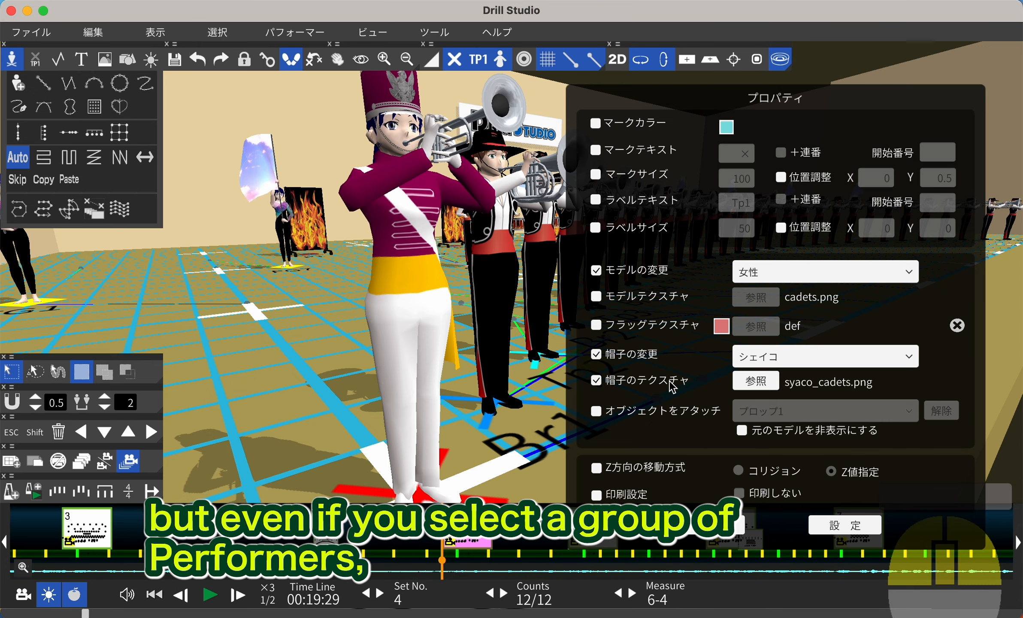
left_click(840, 521)
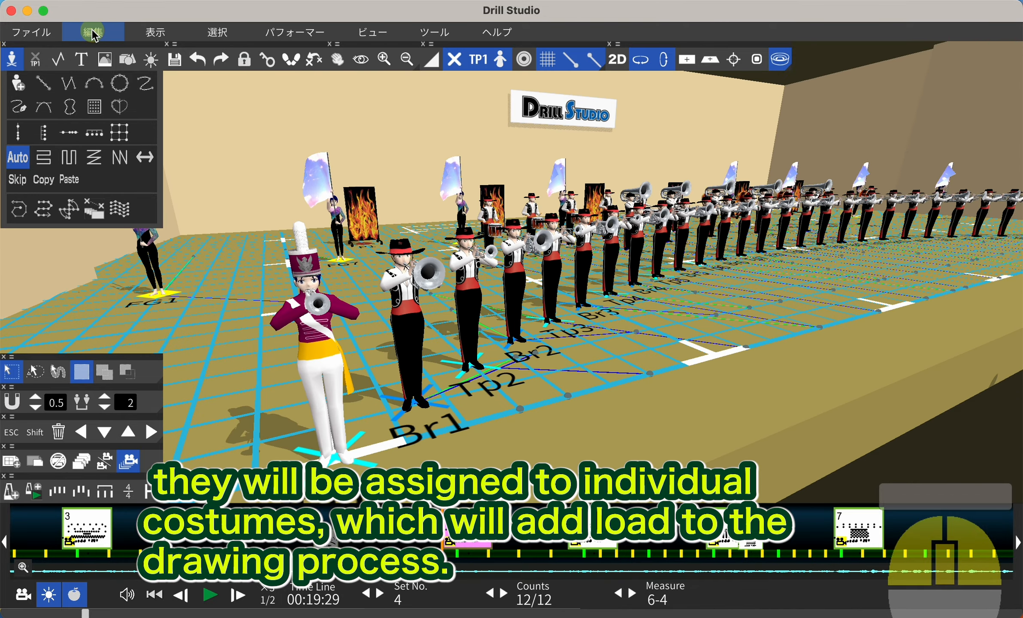
- Open the costume settings (衣装設定) and apply cadets.png as the model texture for the ブラス・バッテリー・ピット section
left_click(94, 34)
left_click(103, 157)
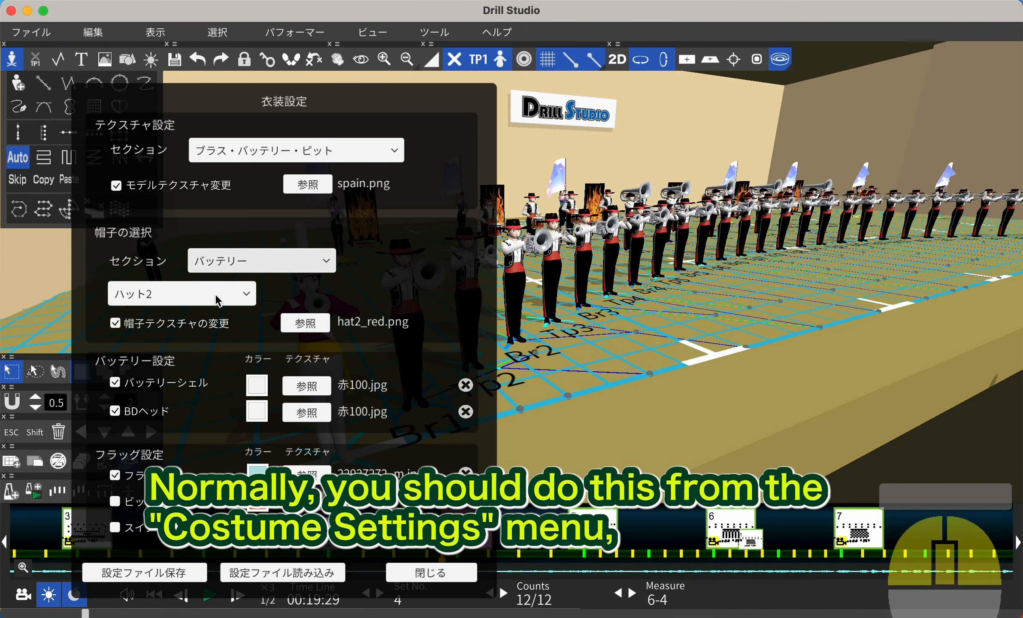
left_click(324, 187)
double_click(500, 319)
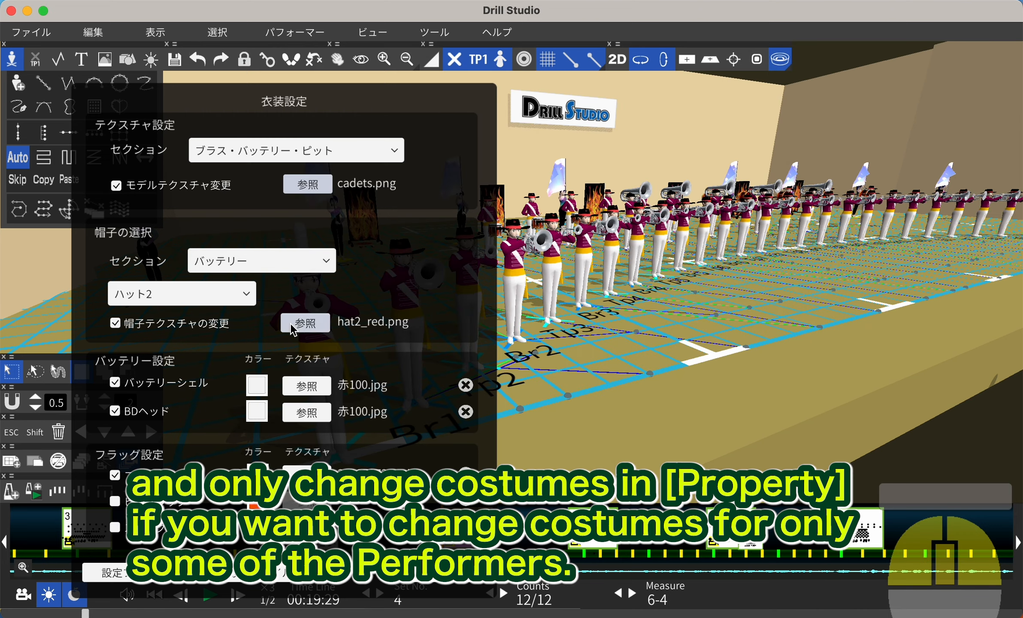
- Change the battery (バッテリー) section's hat to シェイコ with the syaco_cadets.png texture, and close the costume settings
left_click(244, 297)
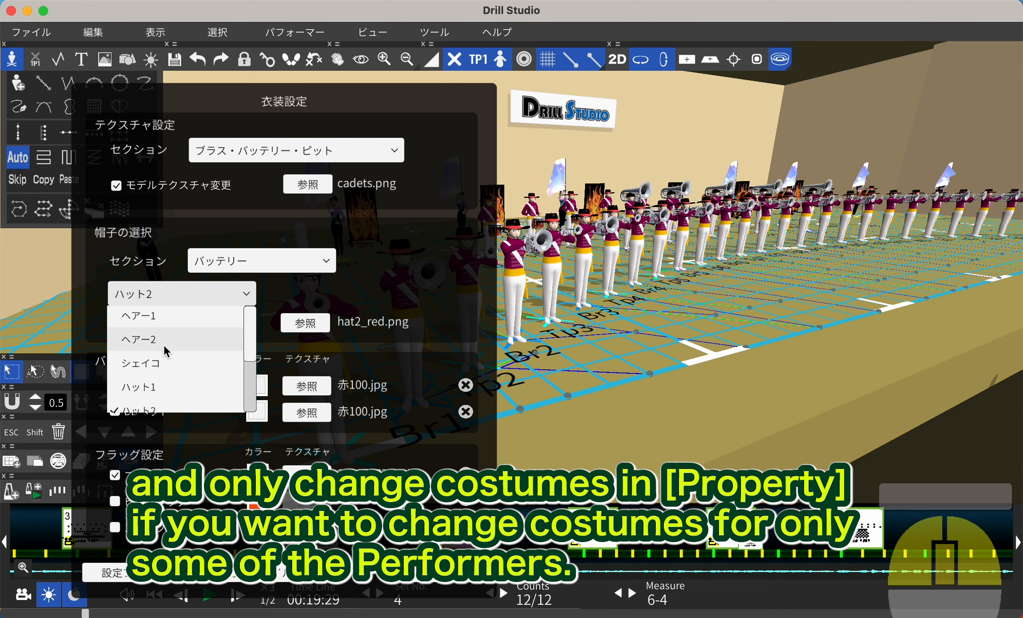
left_click(169, 362)
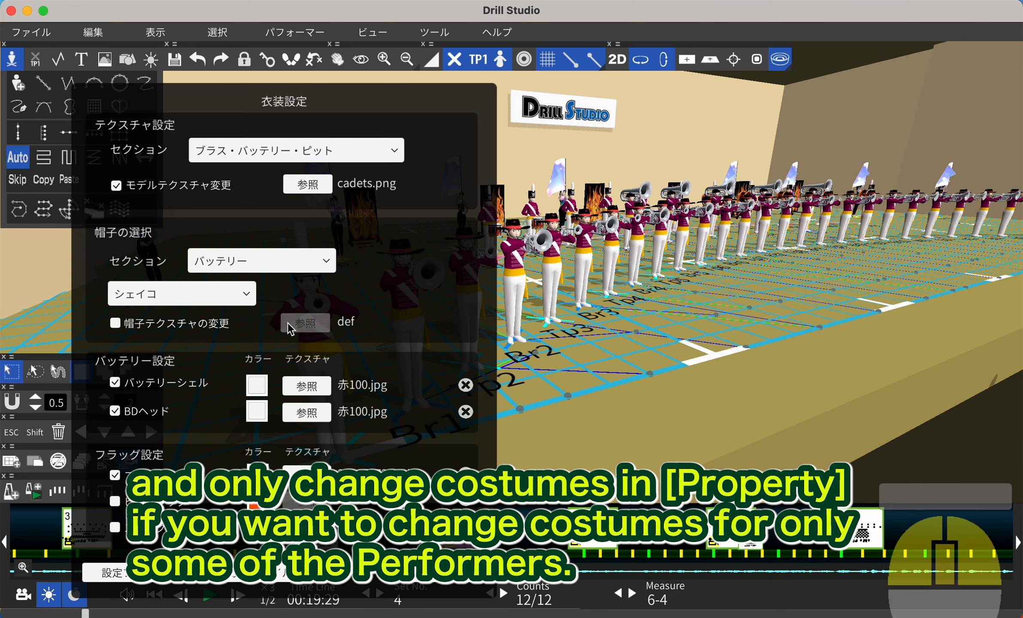
left_click(202, 323)
left_click(305, 322)
scroll(388, 323, "down", 10)
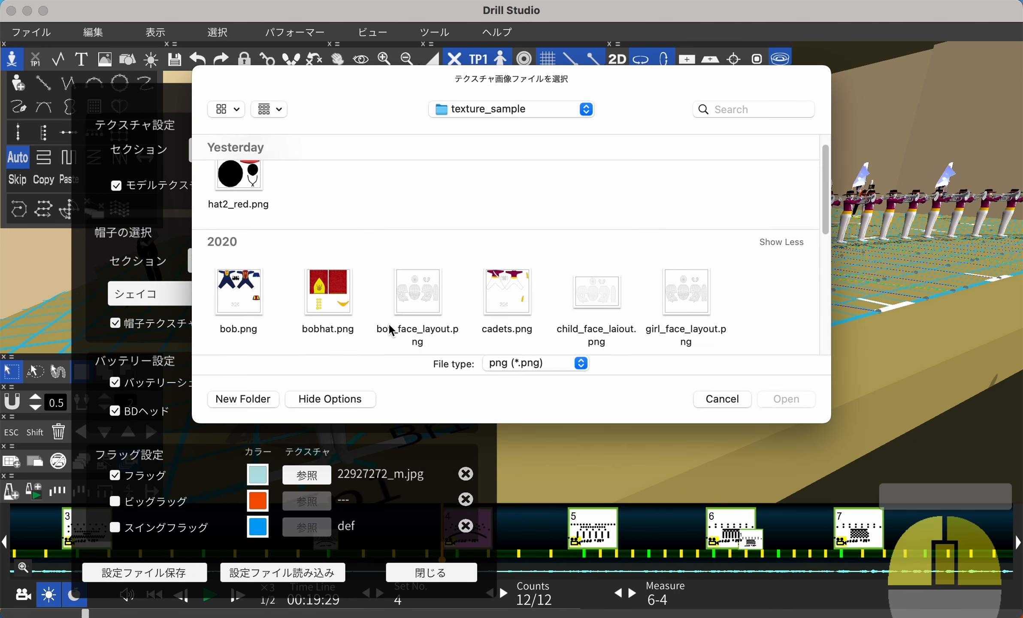
left_click(379, 281)
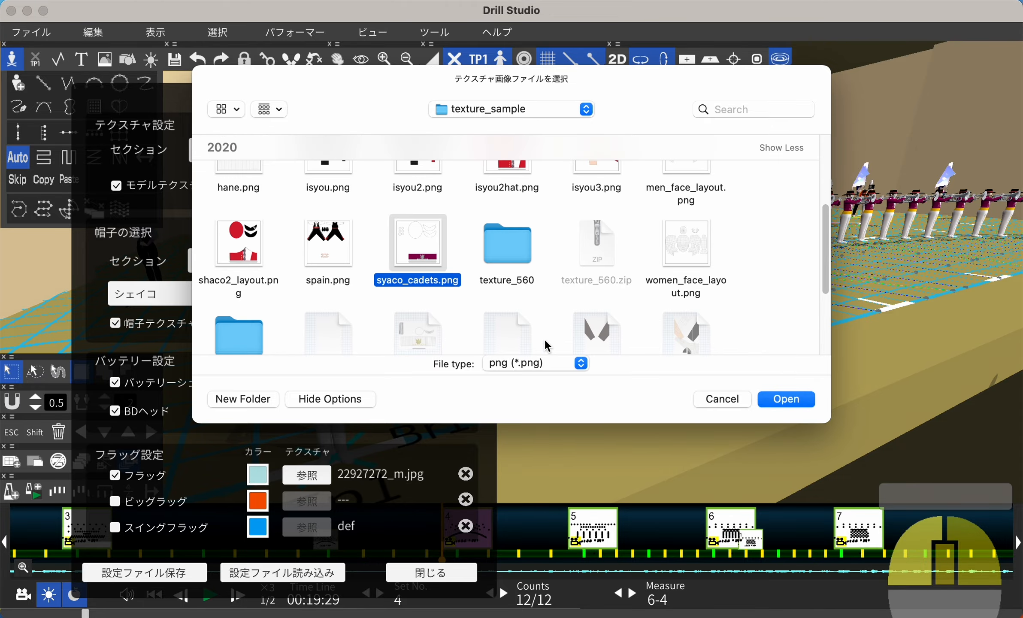
left_click(775, 398)
left_click(425, 573)
right_click_drag(588, 307, 445, 331)
right_click_drag(409, 317, 317, 324)
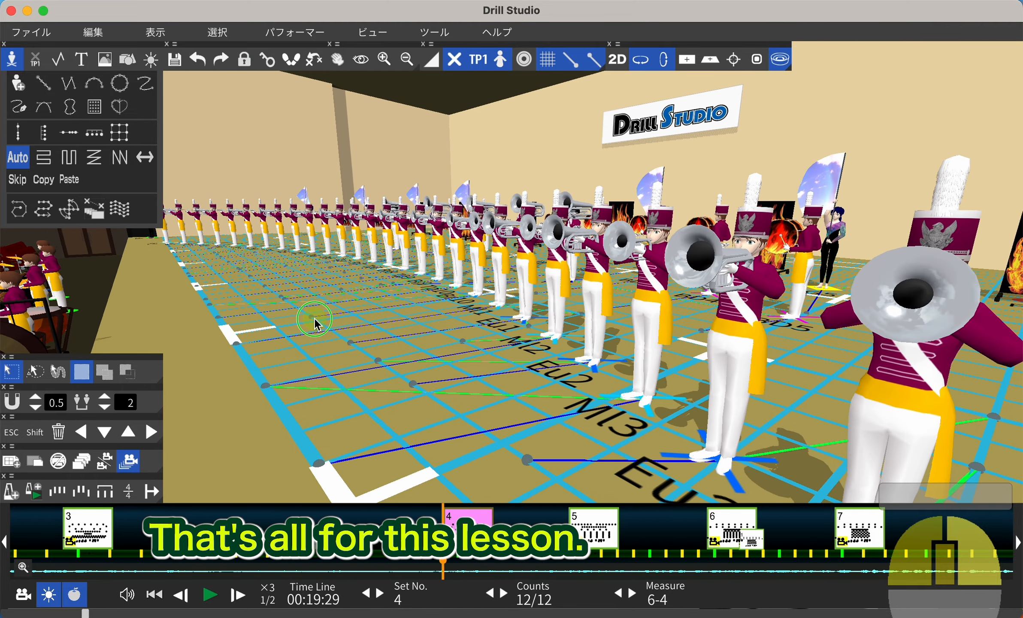
left_click(413, 34)
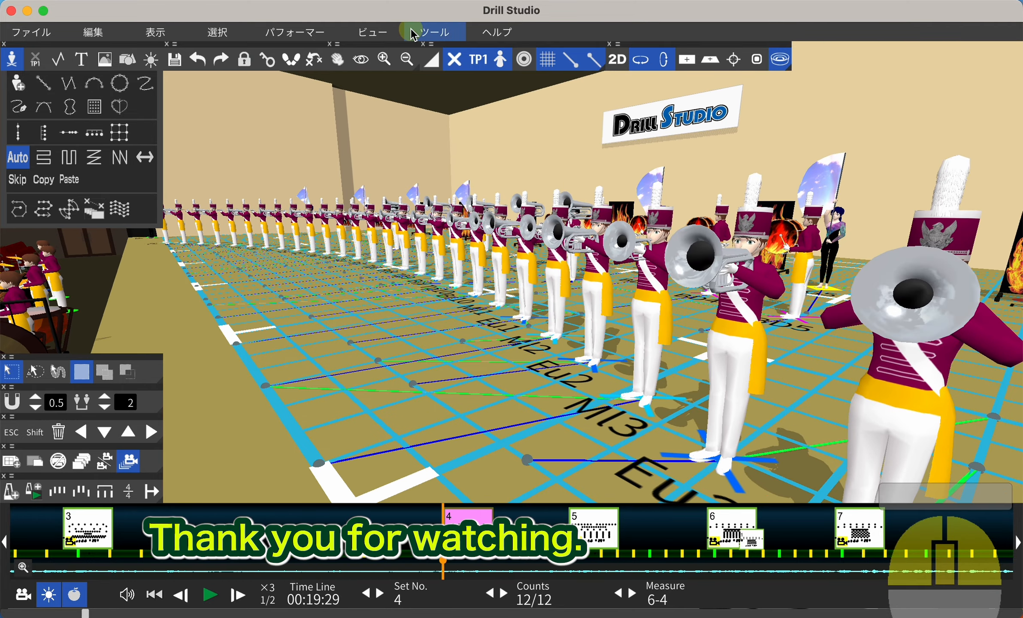